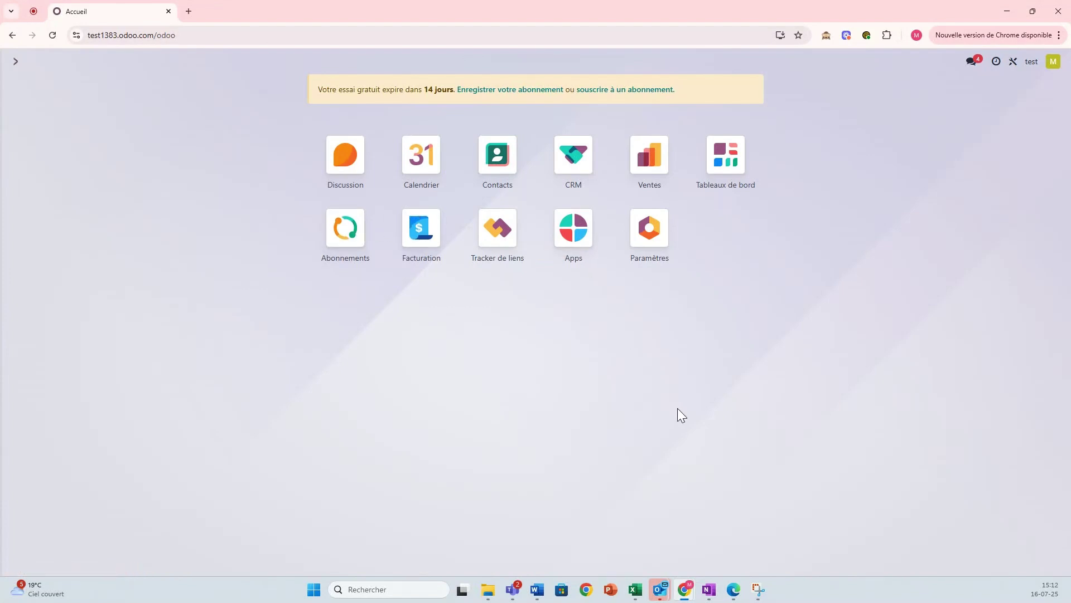
# Step: Search all available modules, without the Apps filter, for "adhésion"
pyautogui.click(577, 240)
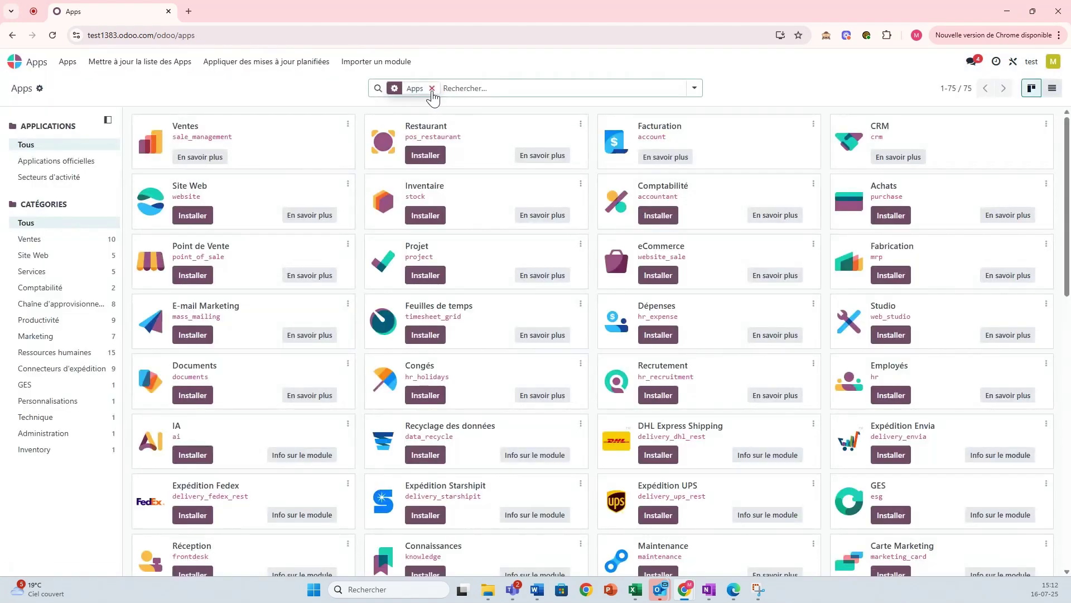
pyautogui.click(432, 89)
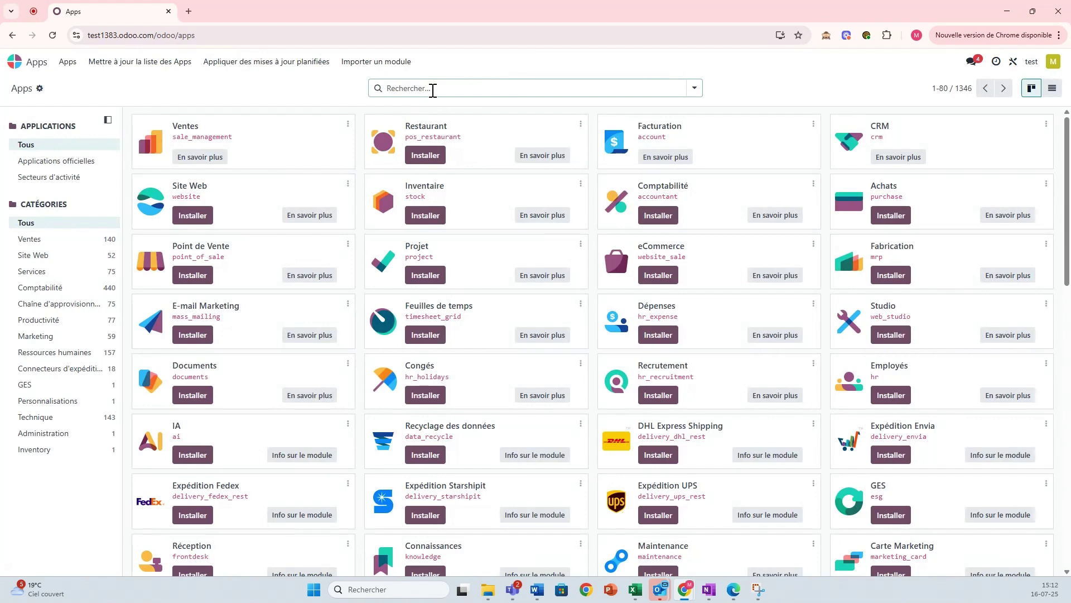
pyautogui.write('ADH2SION')
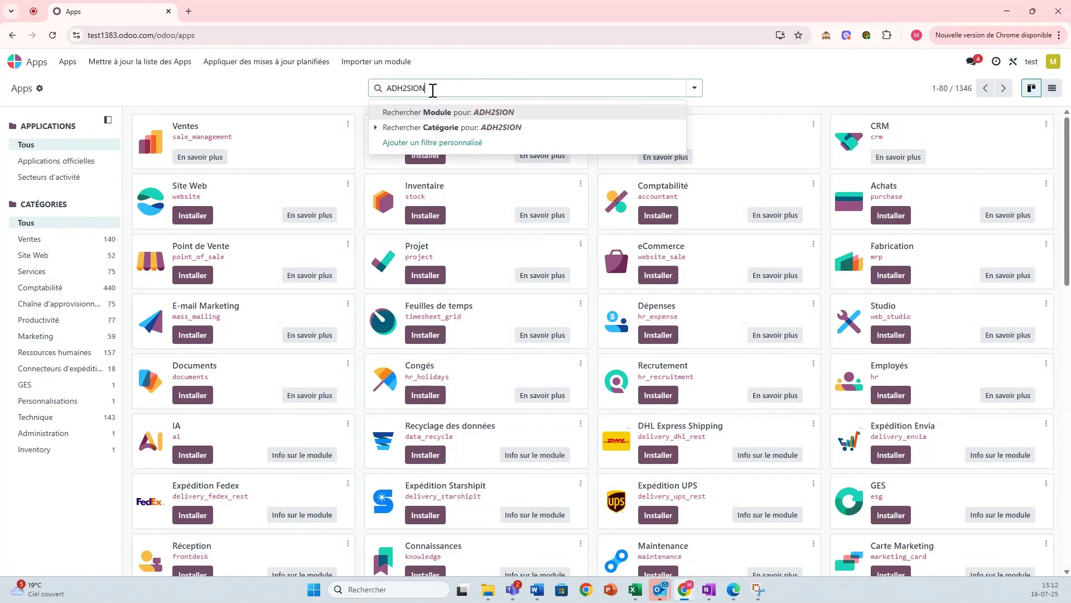
pyautogui.press('BackSpace')
pyautogui.press('BackSpace')
pyautogui.press('BackSpace')
pyautogui.press('BackSpace')
pyautogui.press('BackSpace')
pyautogui.press('BackSpace')
pyautogui.write('adhésion')
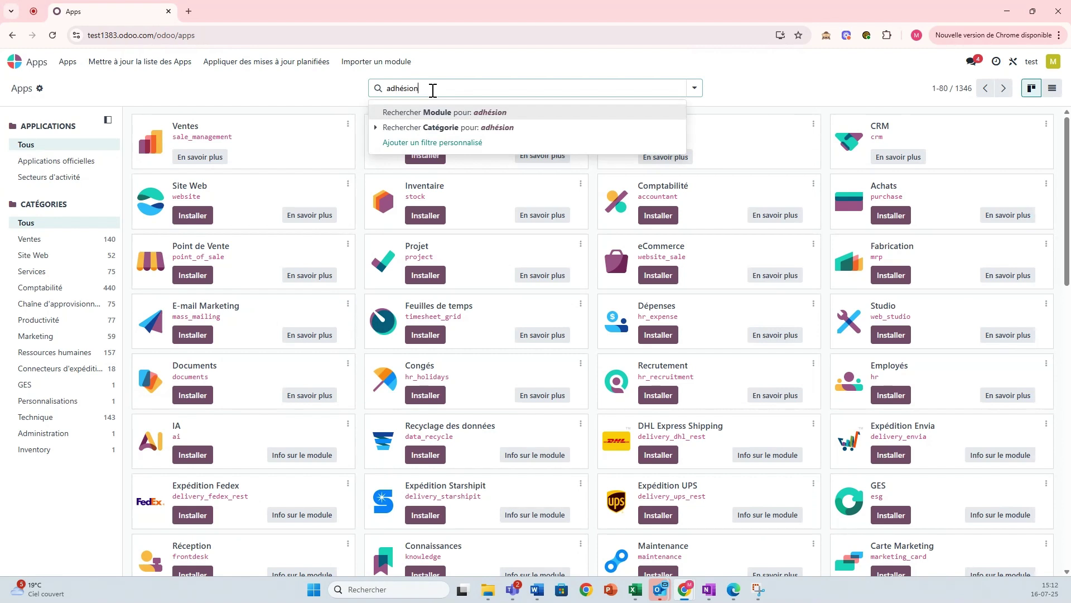
pyautogui.press('Return')
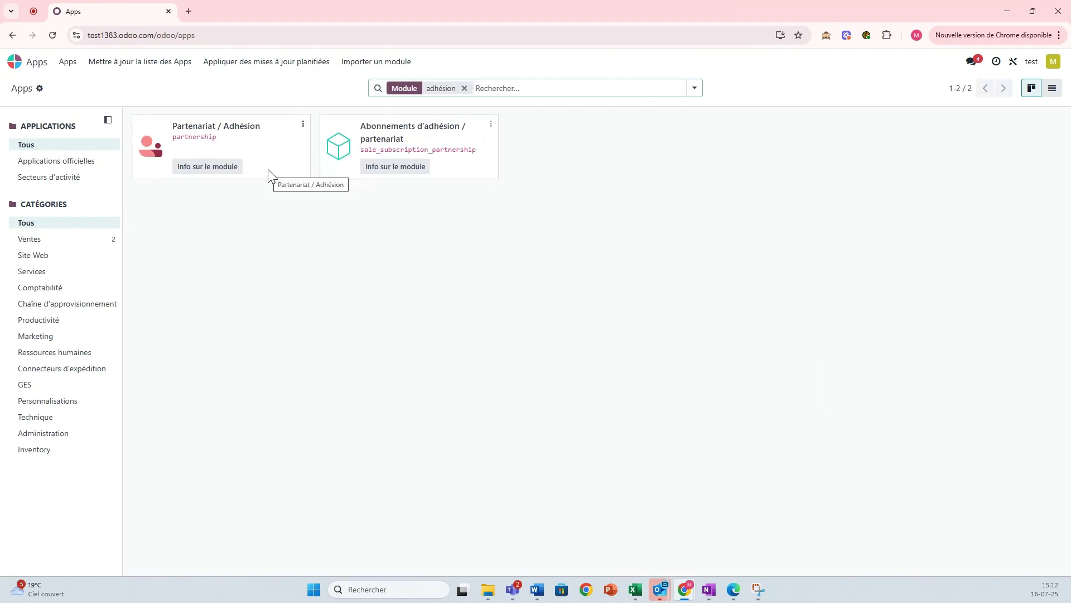
# Step: In CRM's membership levels, set the default price list of the Or level to OR (EUR) and save it
pyautogui.click(40, 65)
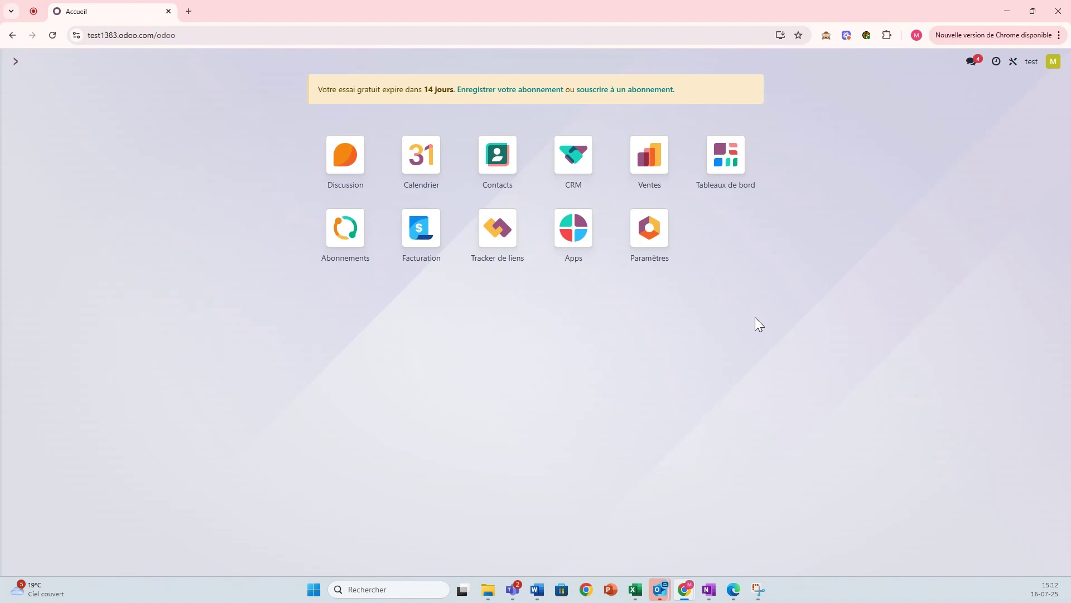
pyautogui.click(577, 164)
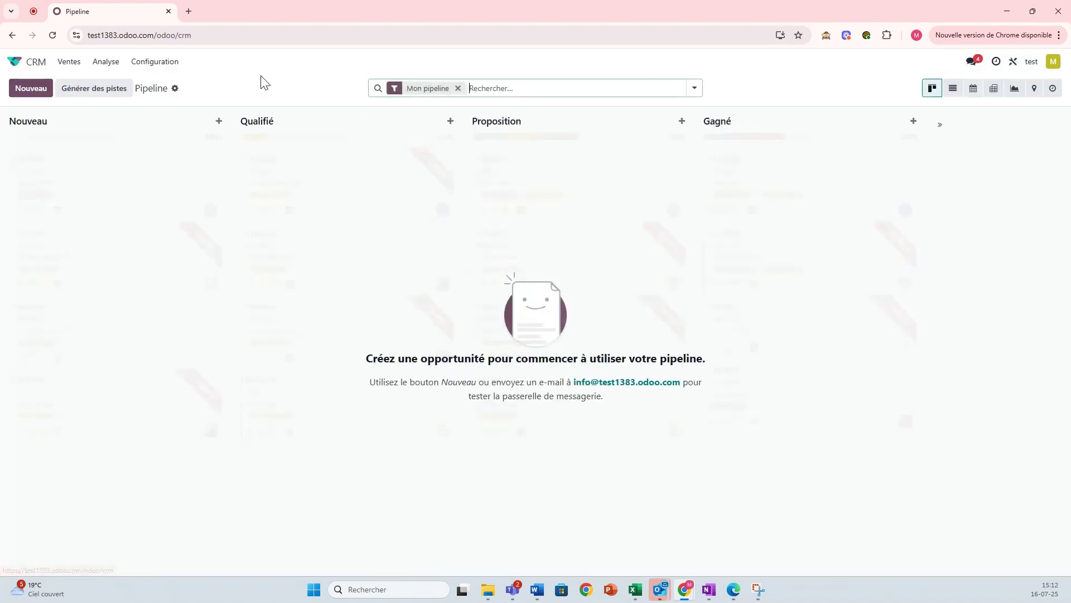
pyautogui.click(167, 61)
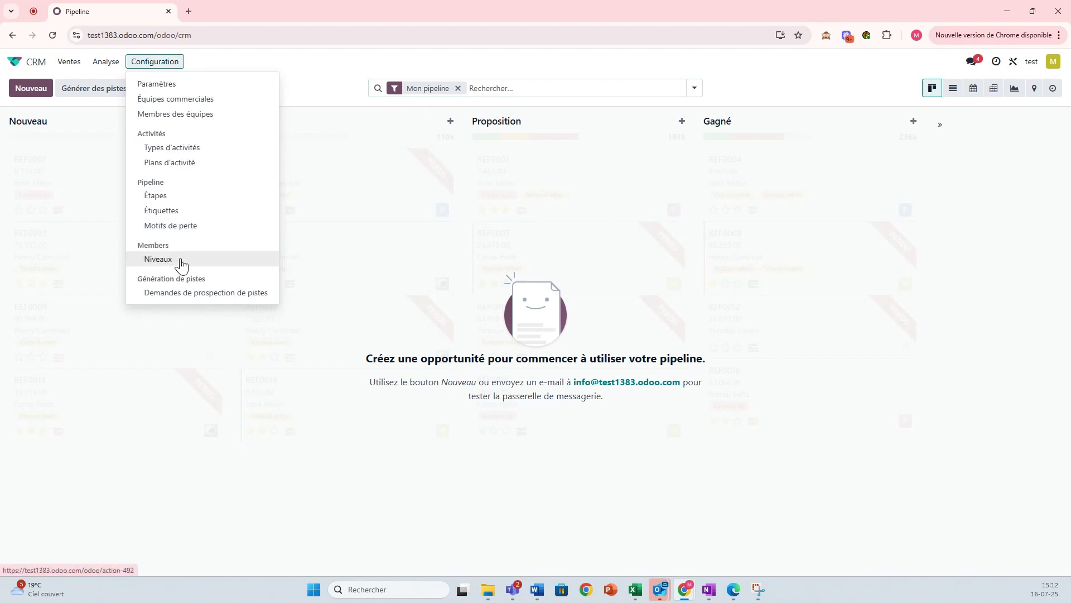
pyautogui.click(179, 261)
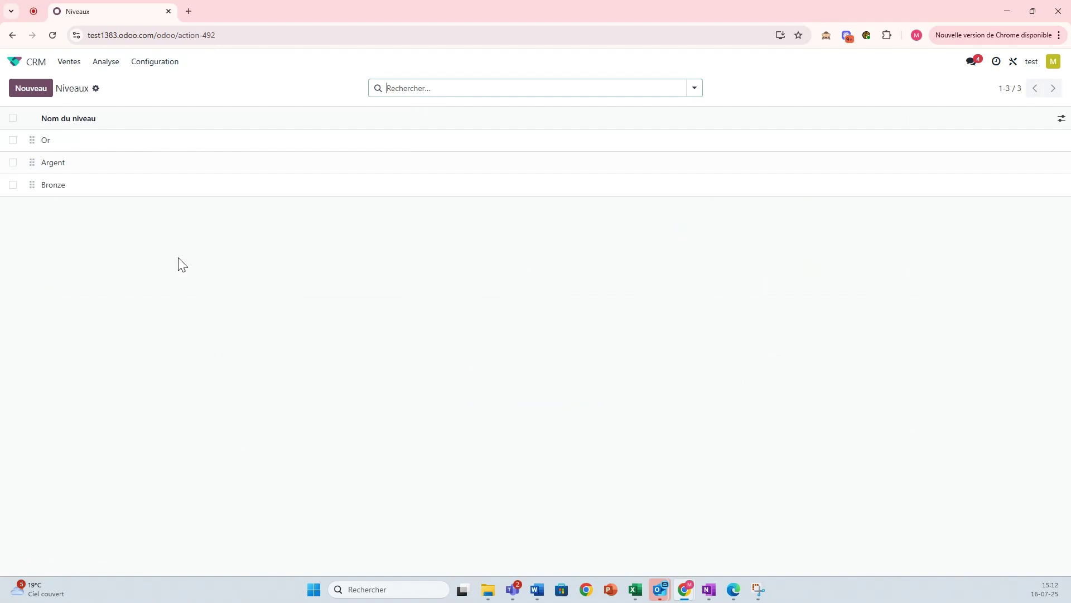
pyautogui.click(88, 144)
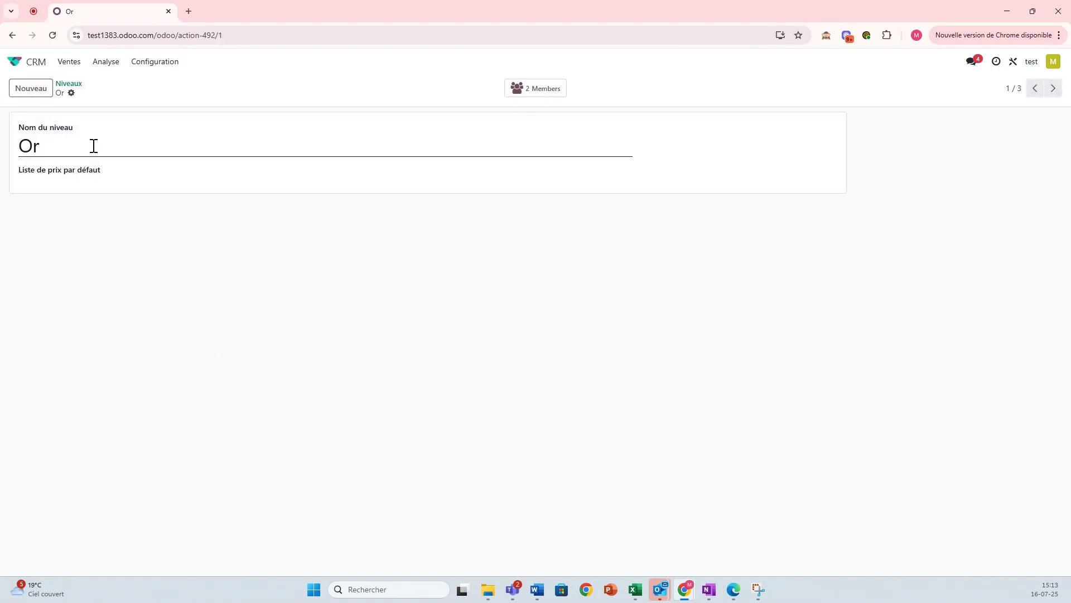
pyautogui.click(139, 173)
pyautogui.click(137, 205)
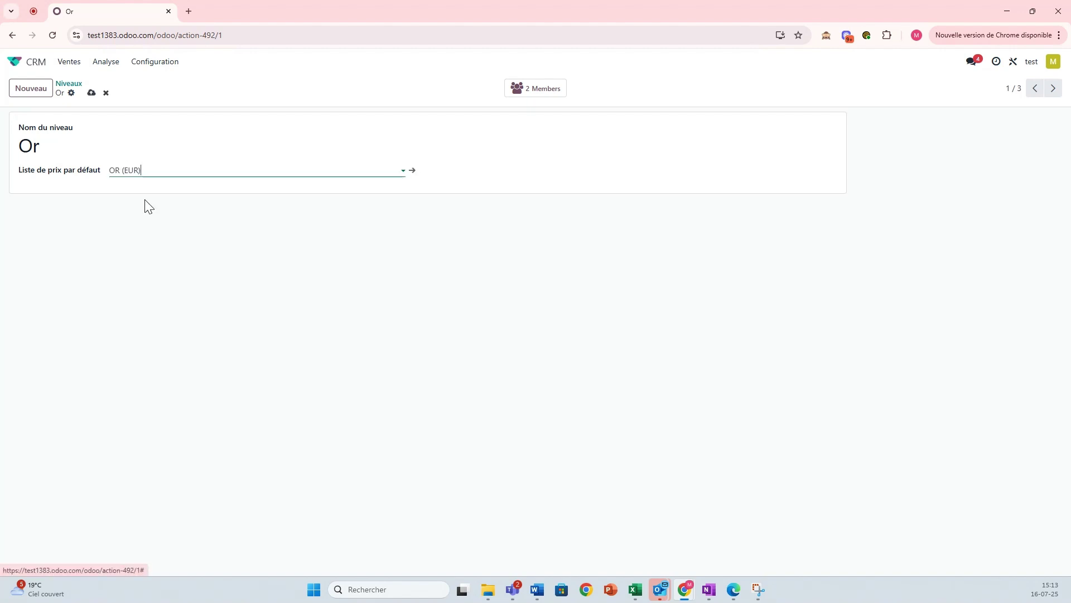
pyautogui.click(92, 93)
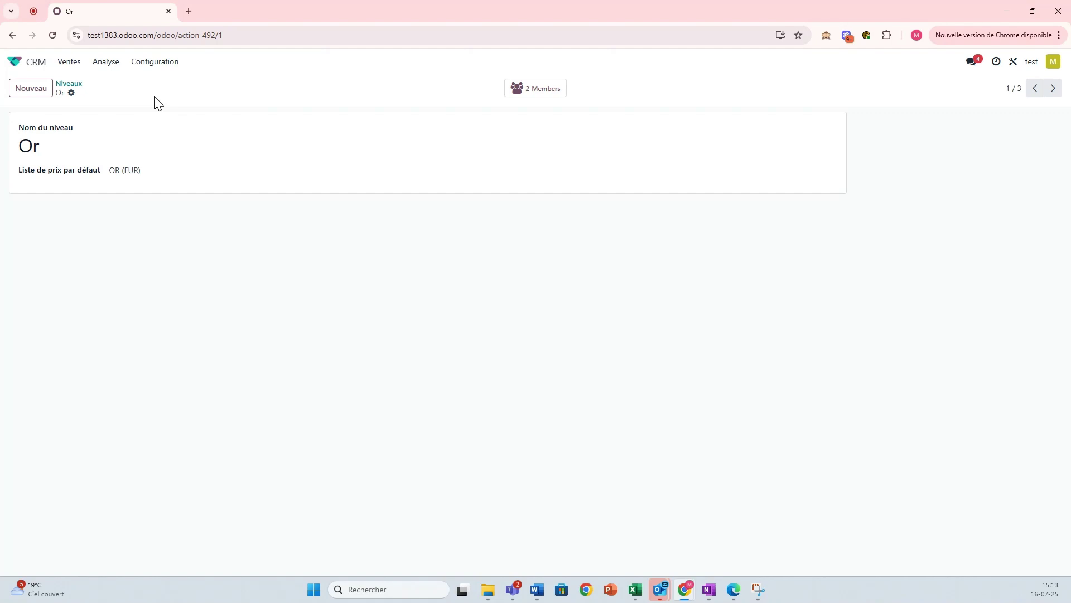
# Step: Create a new product named "Cotisation" in the Ventes app and save it
pyautogui.click(43, 70)
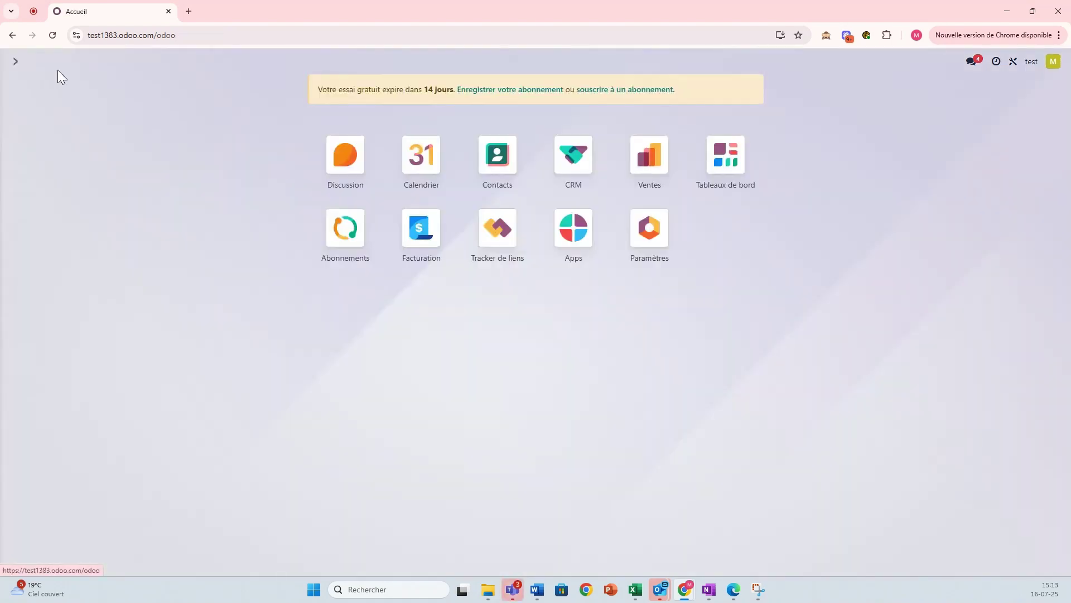
pyautogui.click(637, 169)
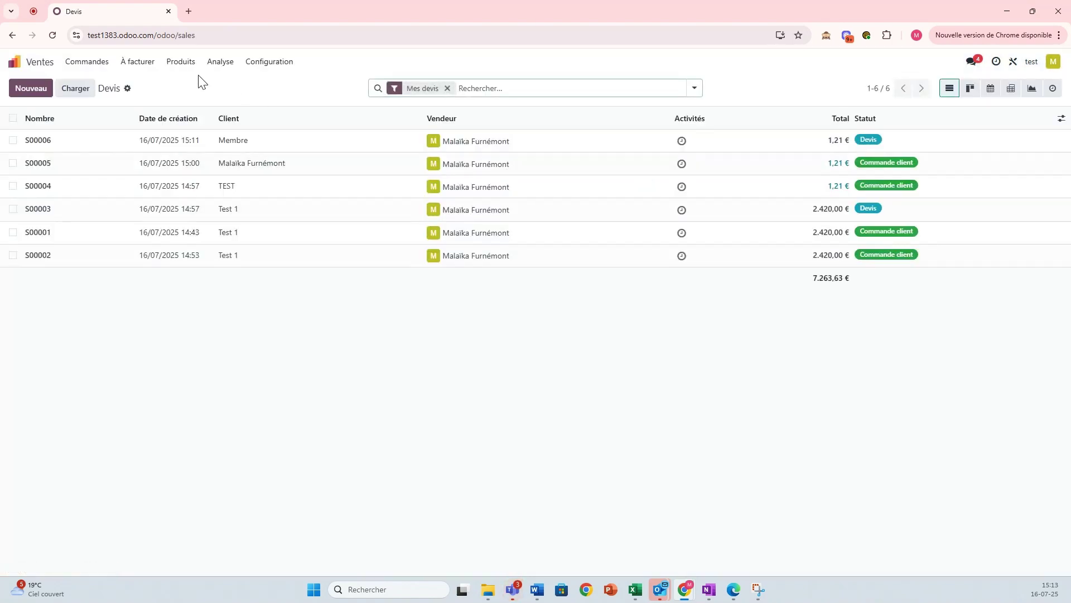
pyautogui.click(181, 61)
pyautogui.click(183, 83)
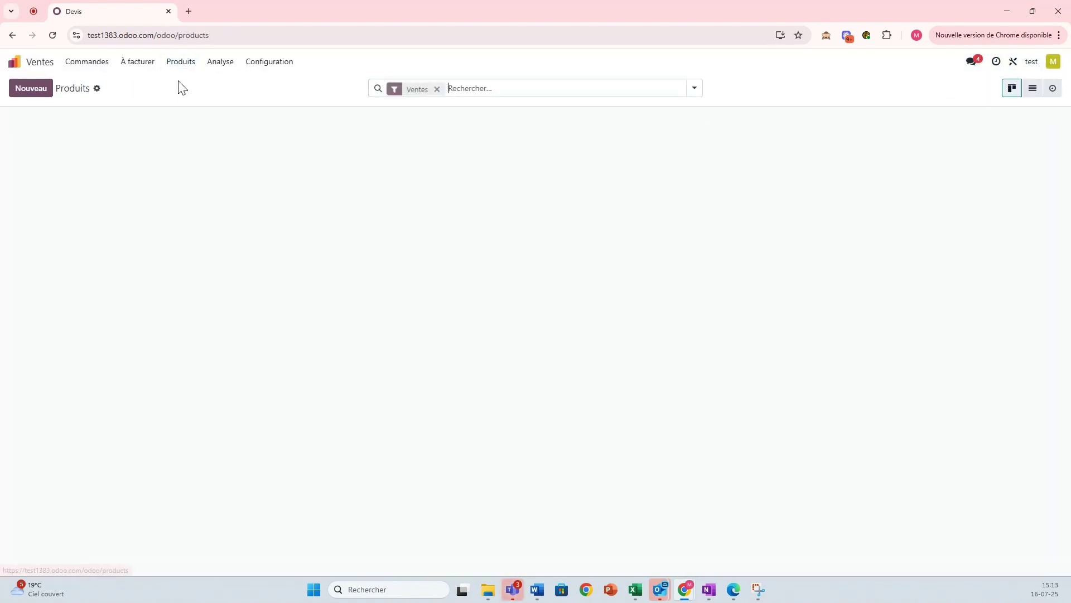
pyautogui.click(32, 91)
pyautogui.write('Cot')
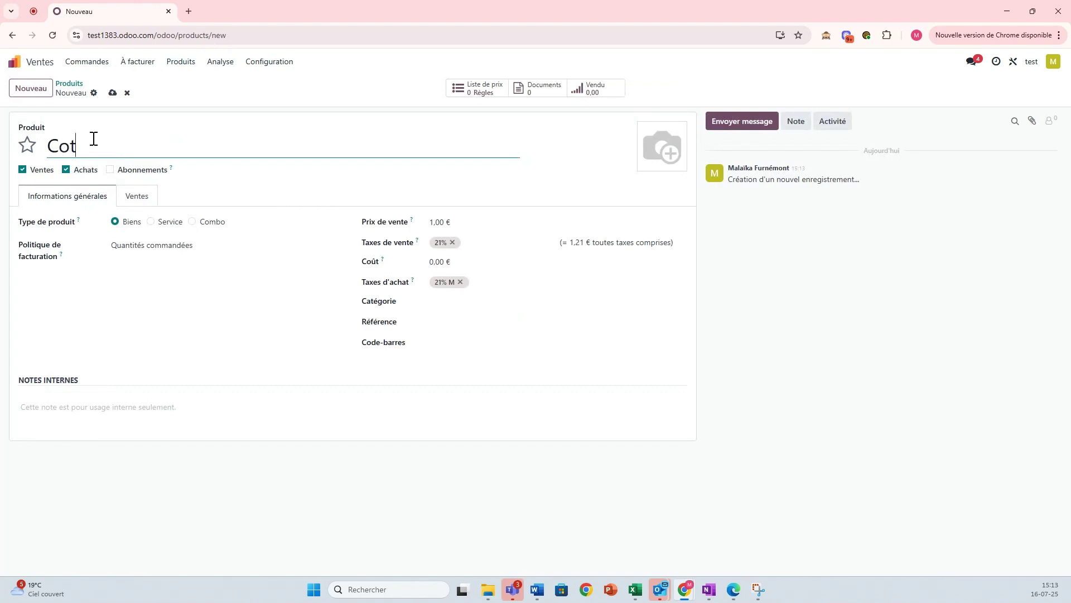
pyautogui.write('isation')
pyautogui.click(112, 95)
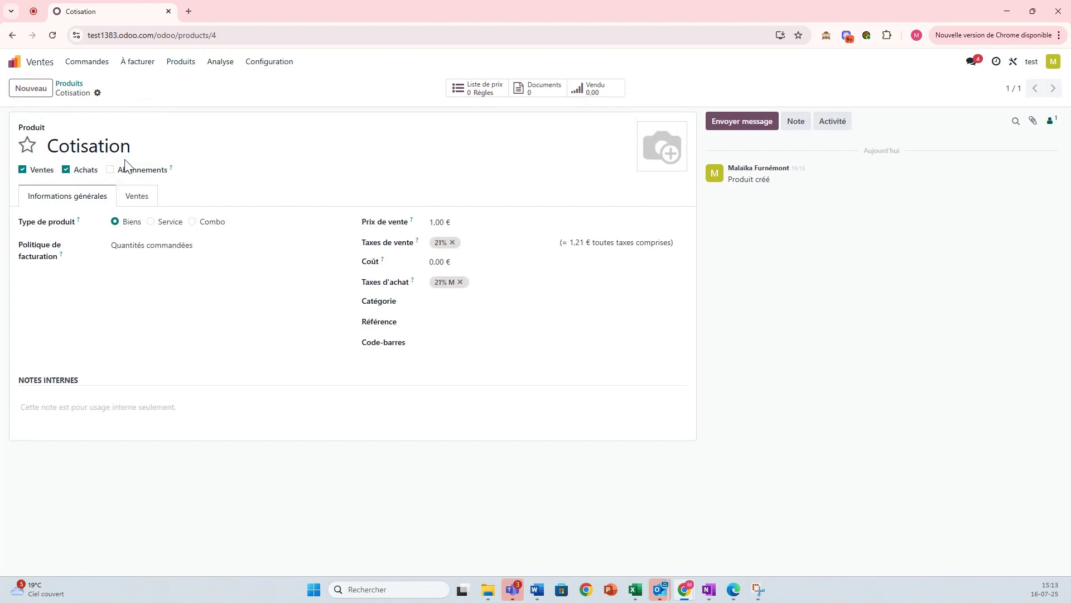
# Step: Make Cotisation a non-purchasable Service that creates an Adhésion / Partenariat on order with the assigned level Or
pyautogui.click(66, 169)
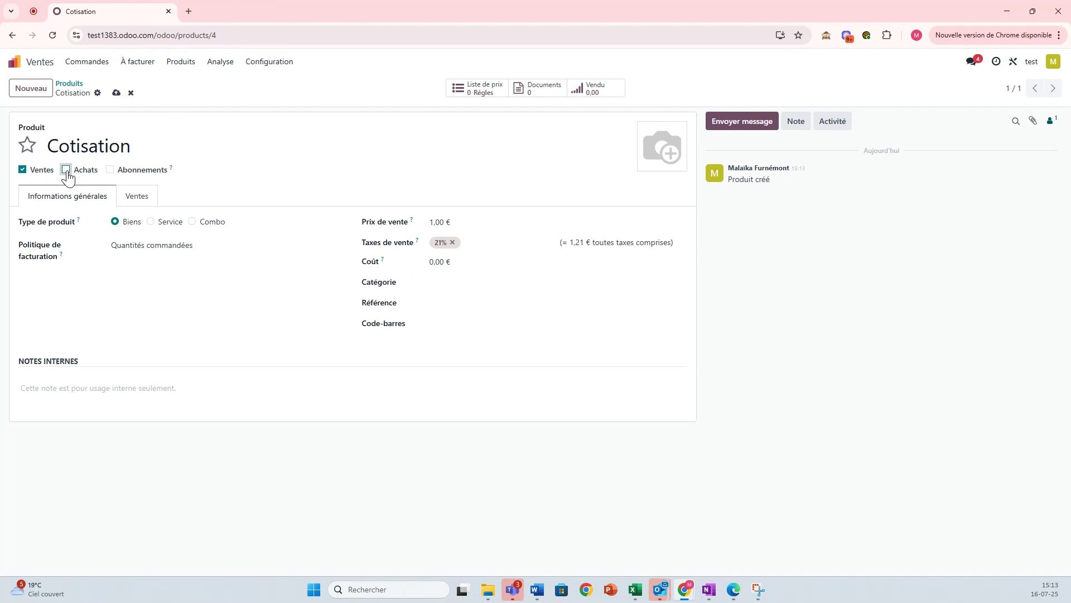
pyautogui.click(152, 223)
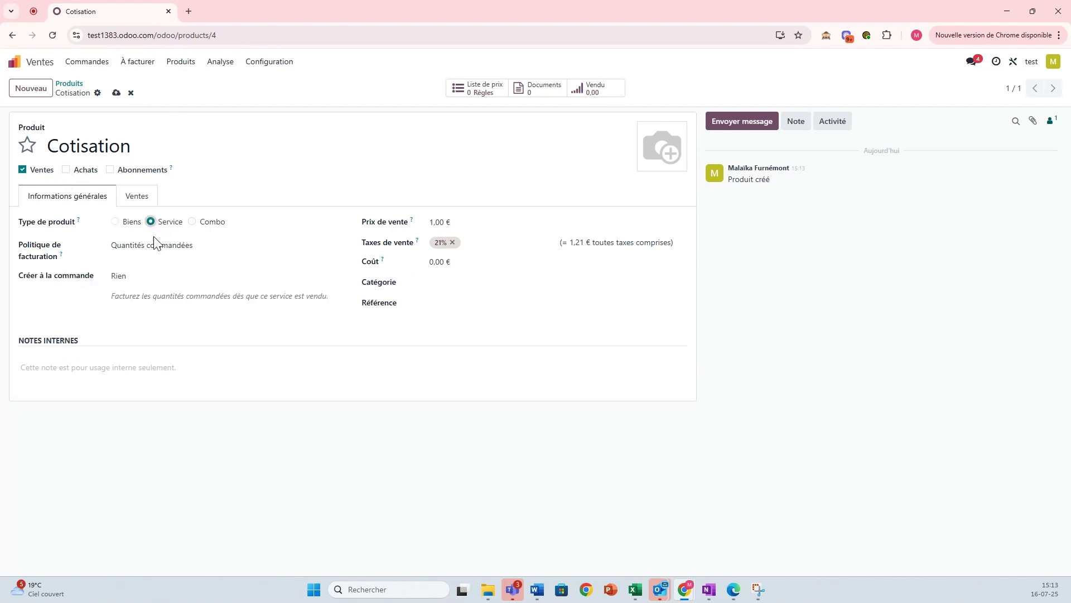
pyautogui.click(144, 278)
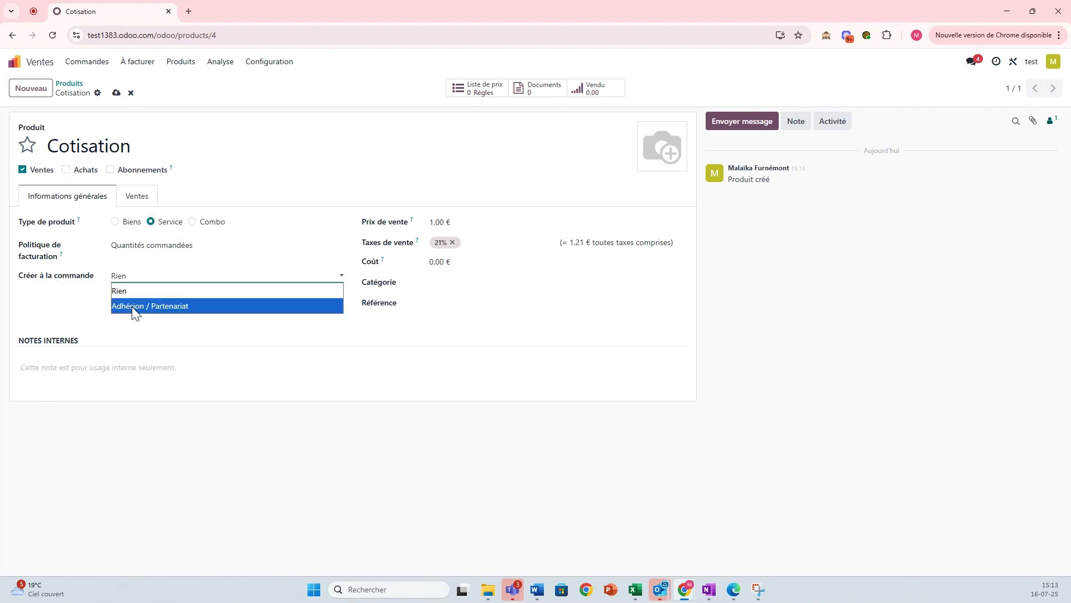
pyautogui.click(131, 307)
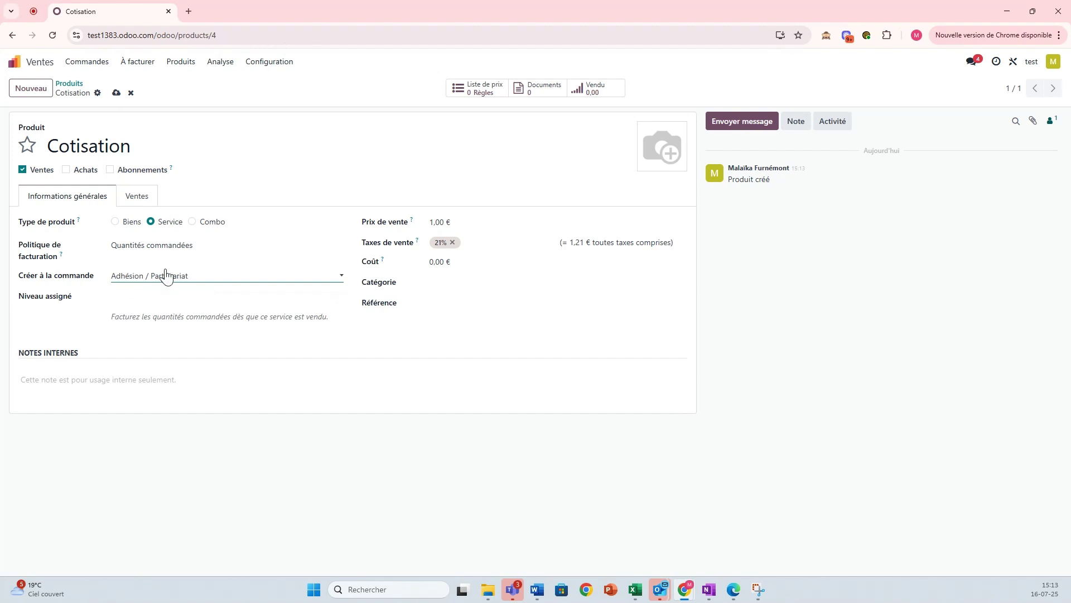
pyautogui.click(144, 294)
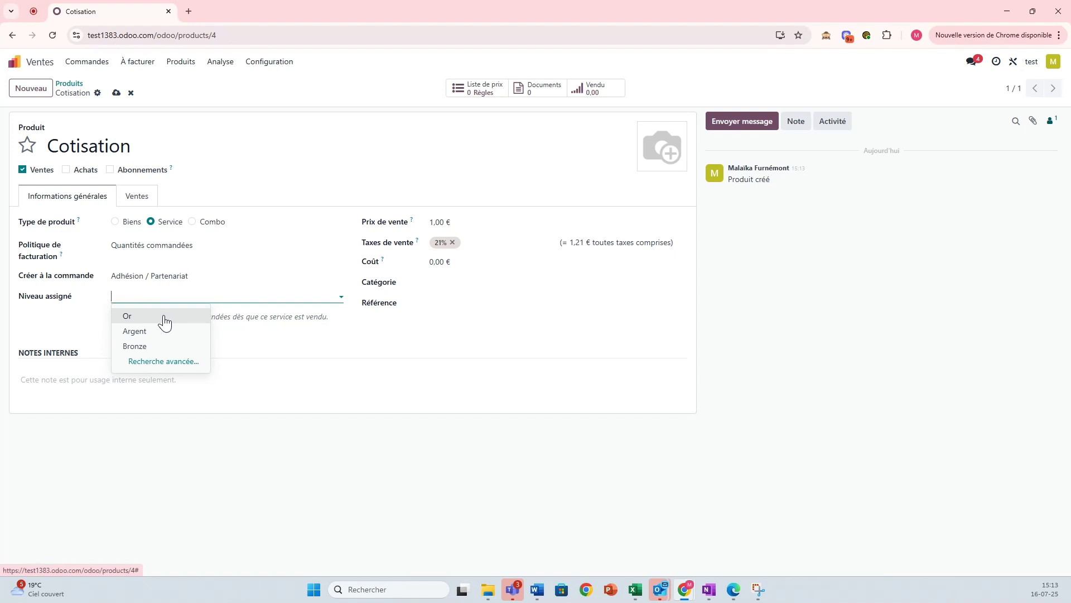
pyautogui.click(151, 316)
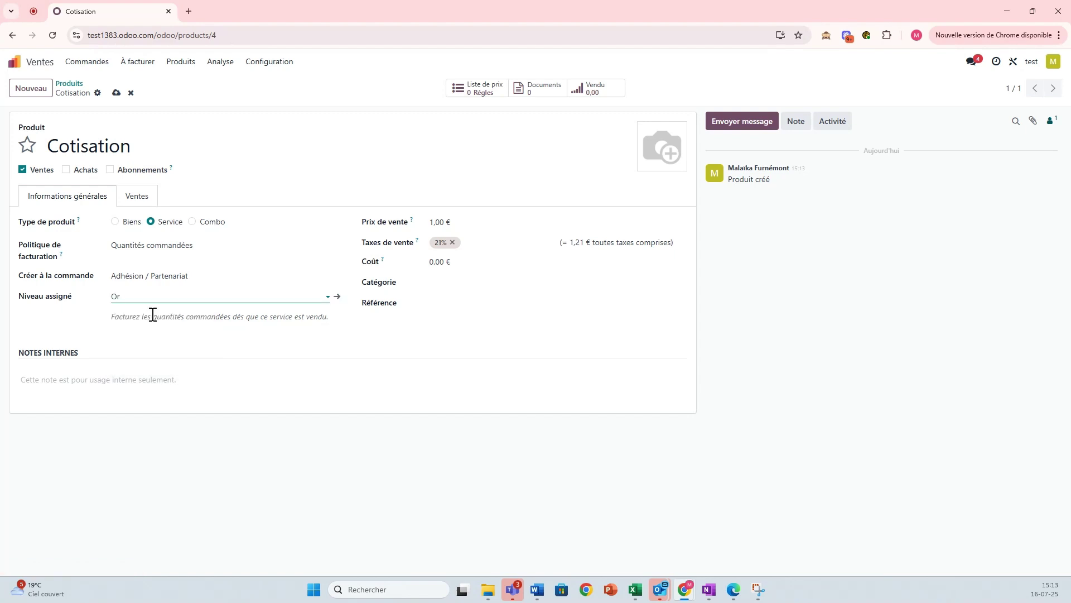
# Step: Set the sales price of Cotisation to 3000 € and save the product
pyautogui.click(433, 223)
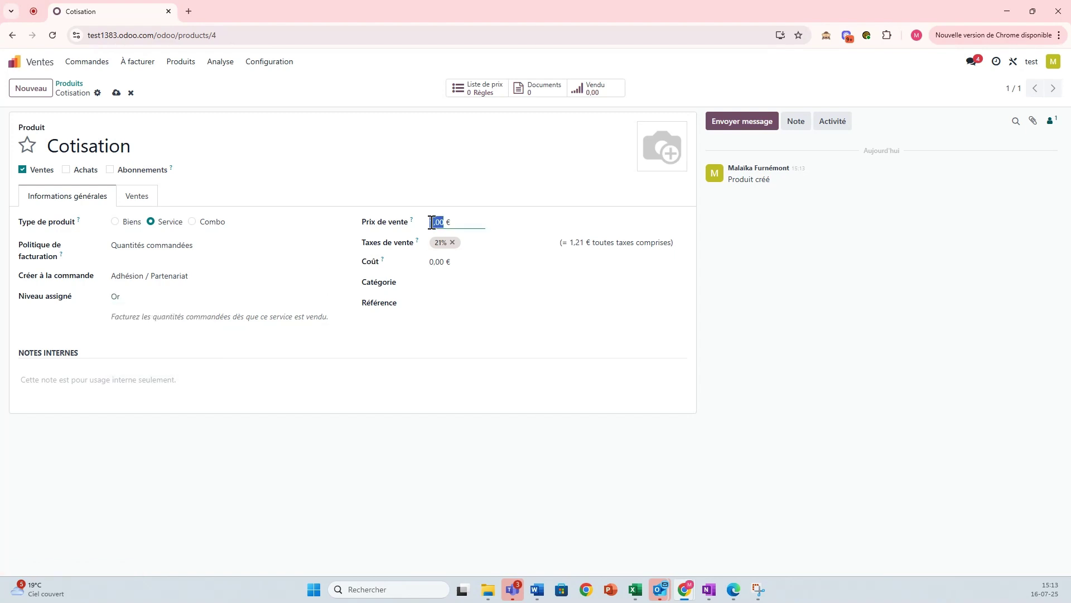
pyautogui.write('3000')
pyautogui.click(116, 93)
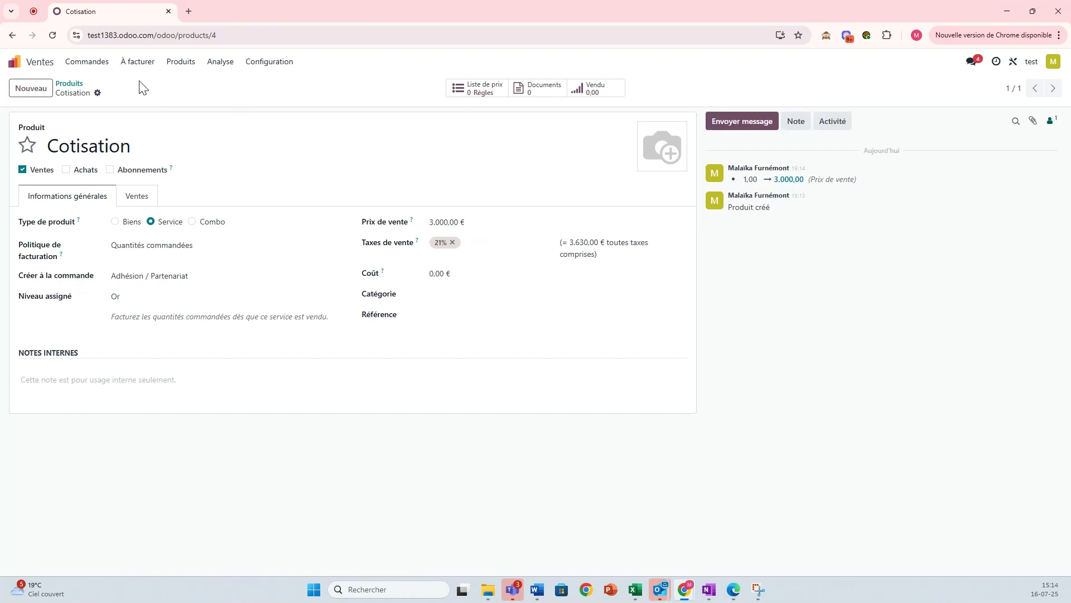
# Step: Create a new quotation for the customer Membre
pyautogui.click(94, 64)
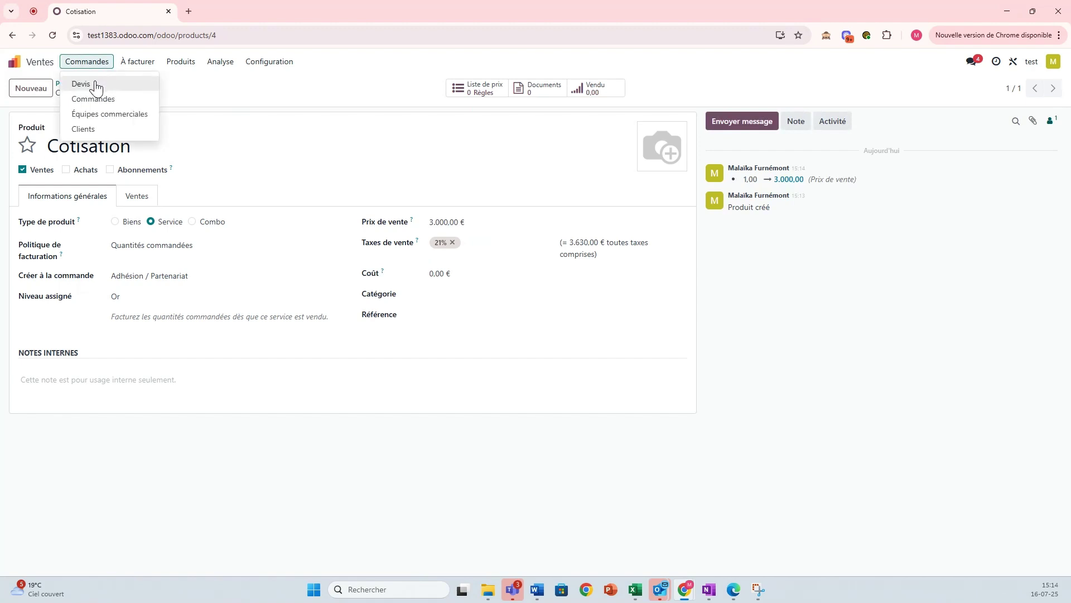
pyautogui.click(95, 84)
pyautogui.click(37, 91)
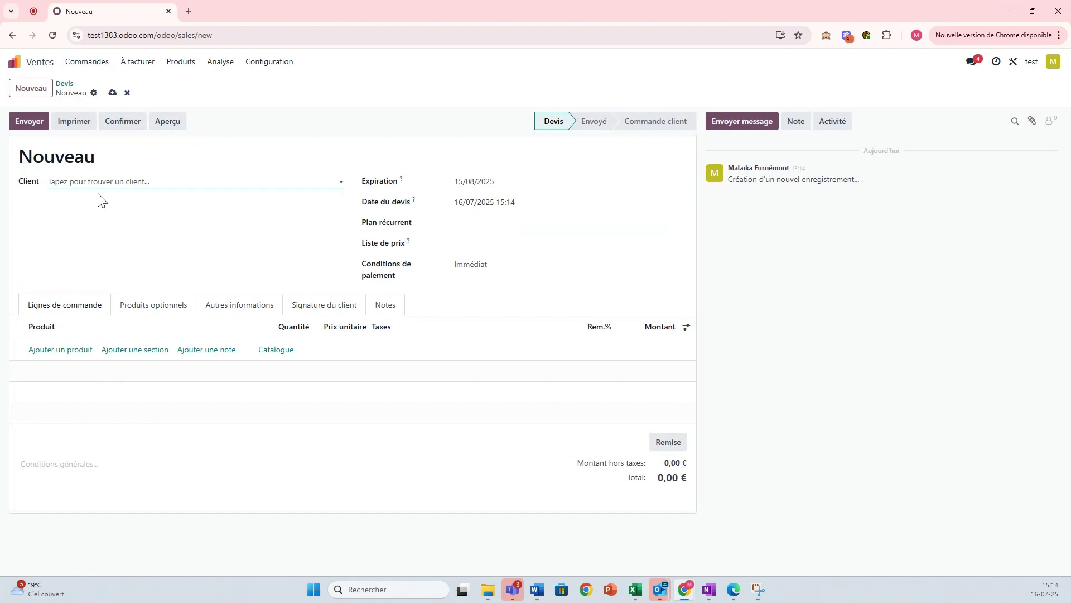
pyautogui.write('Memb')
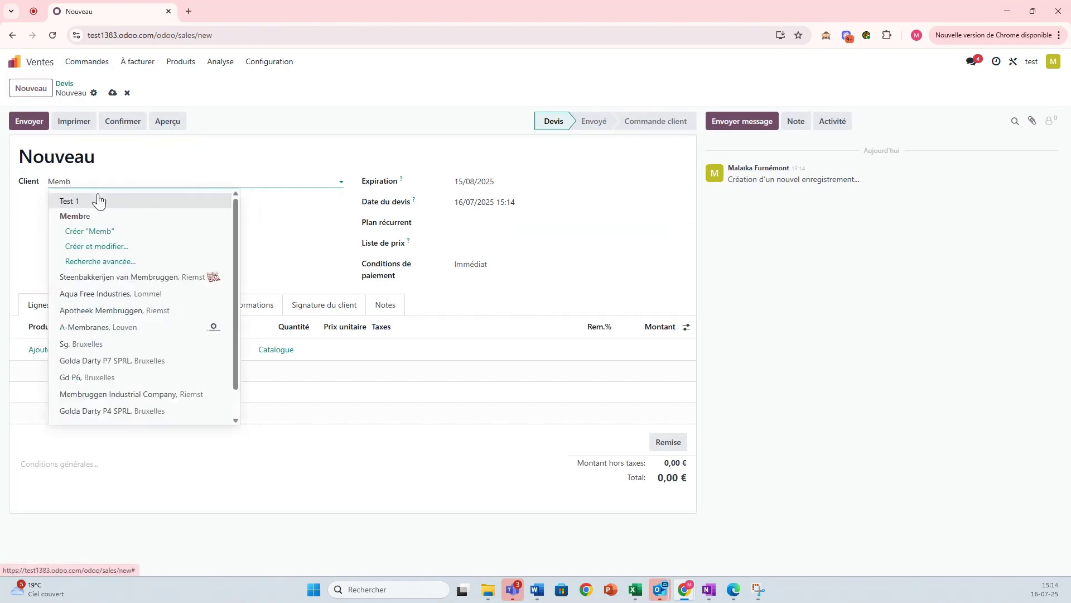
pyautogui.click(79, 217)
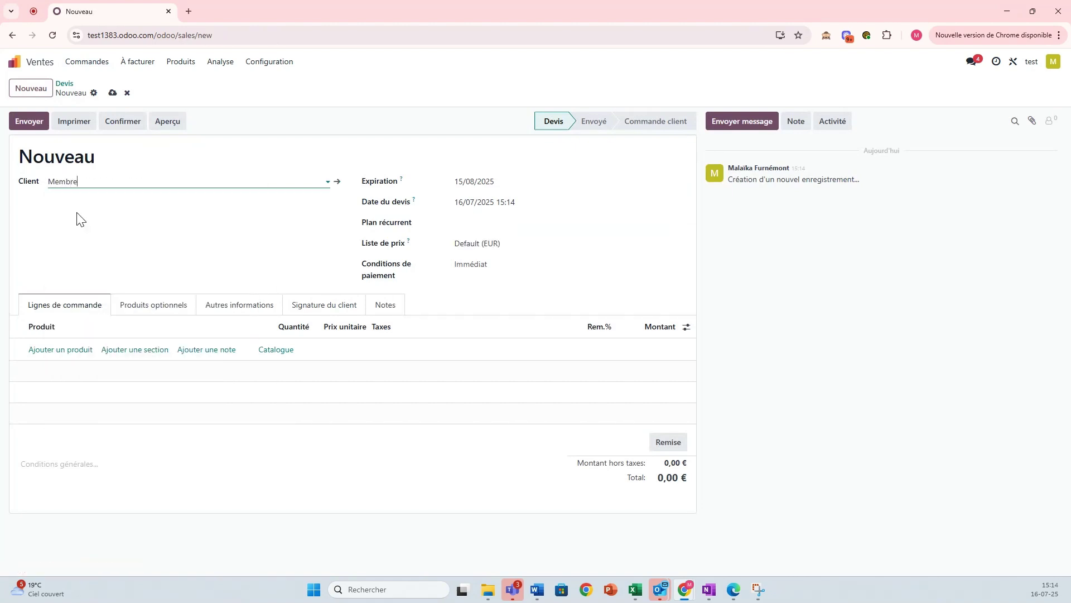
# Step: Add the Cotisation product as an order line and save the quotation
pyautogui.click(41, 350)
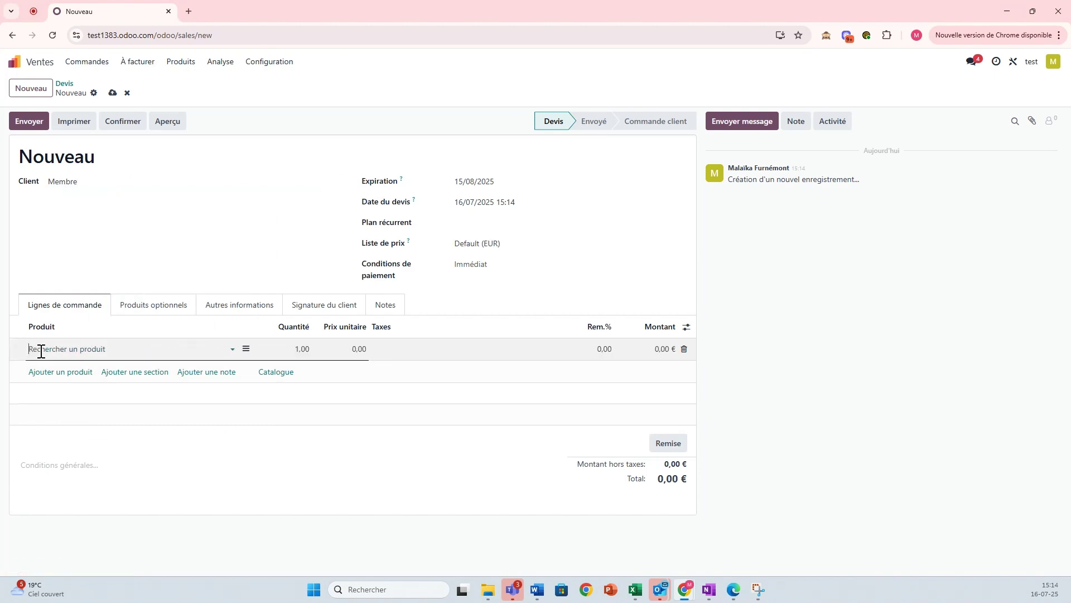
pyautogui.write('coti')
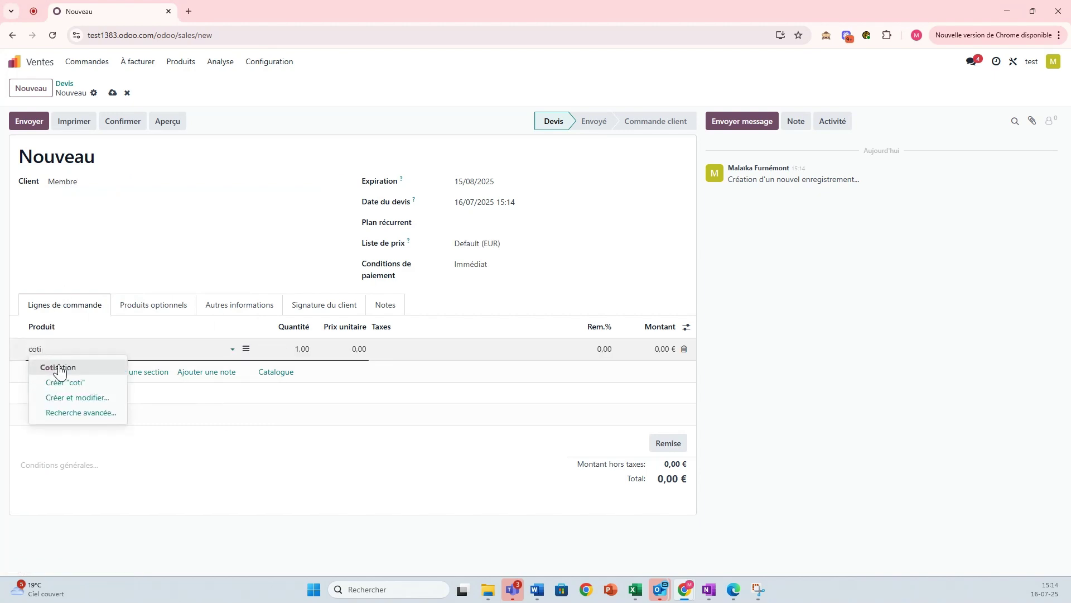
pyautogui.click(60, 368)
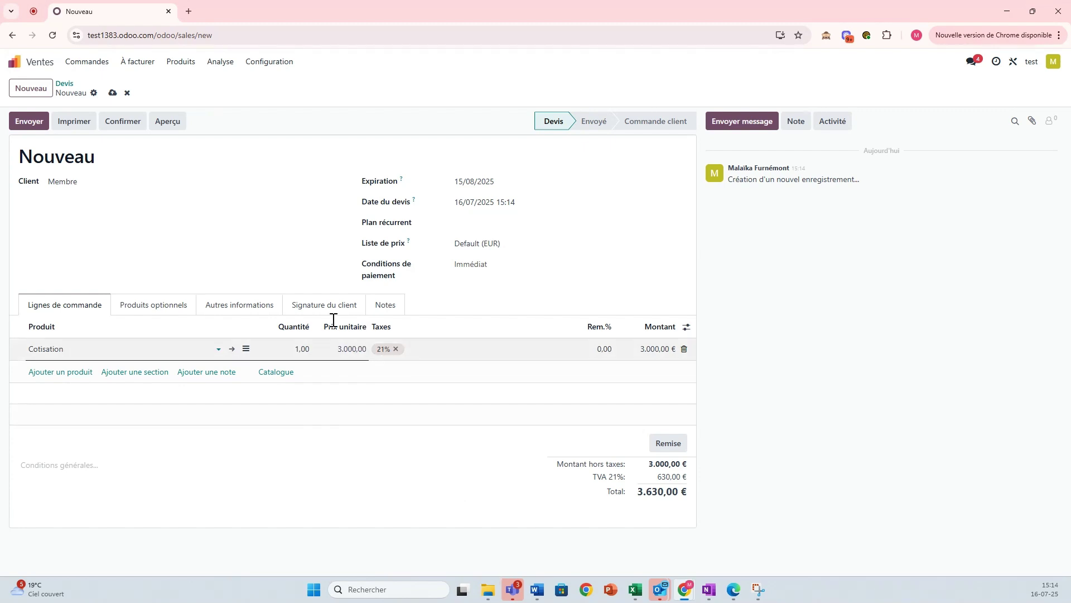
pyautogui.click(112, 92)
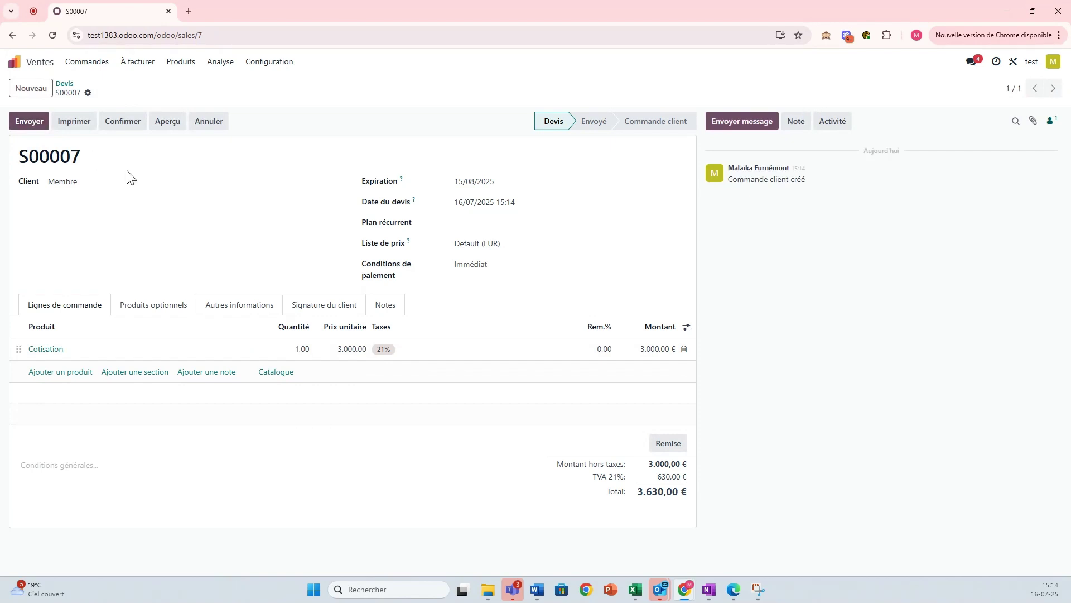
# Step: Confirm the quotation as a sales order and open the customer's record to check its partner level
pyautogui.click(123, 121)
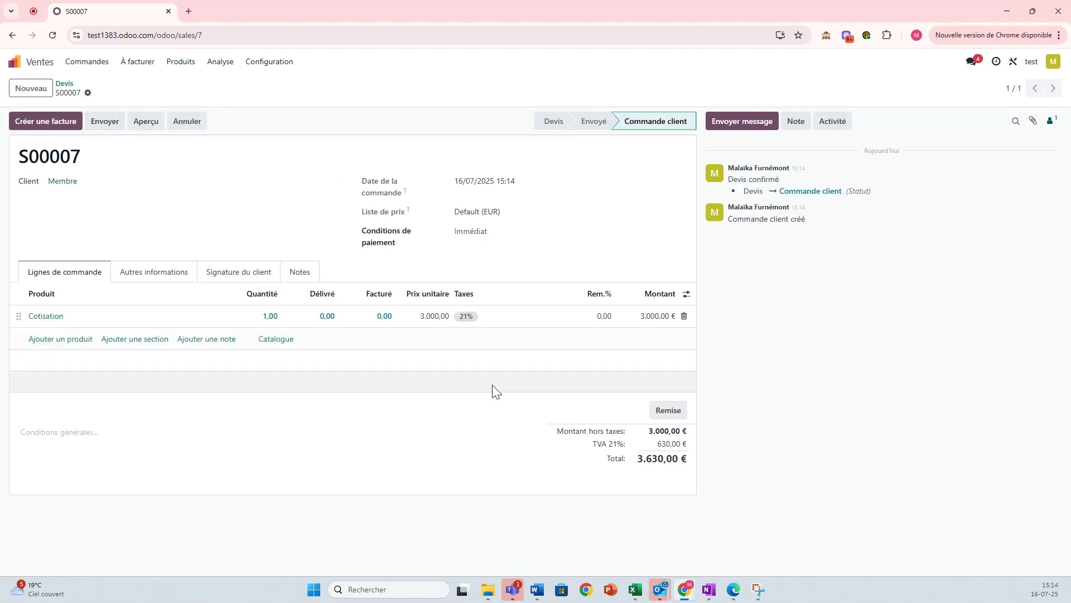
pyautogui.click(69, 190)
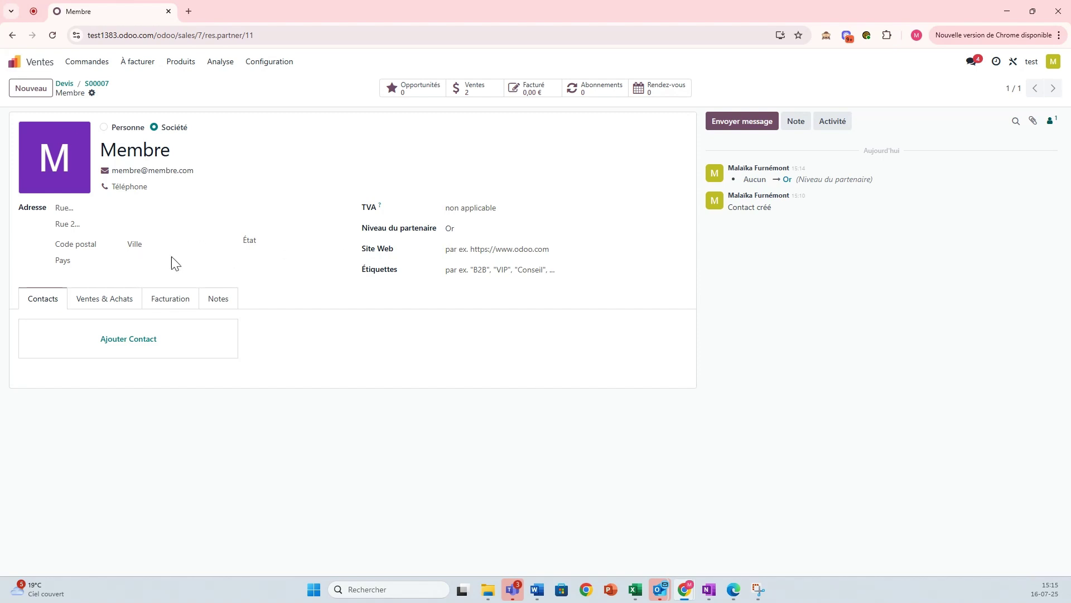
# Step: Check the price list assigned in the sales and purchase details of the customer Membre
pyautogui.click(118, 302)
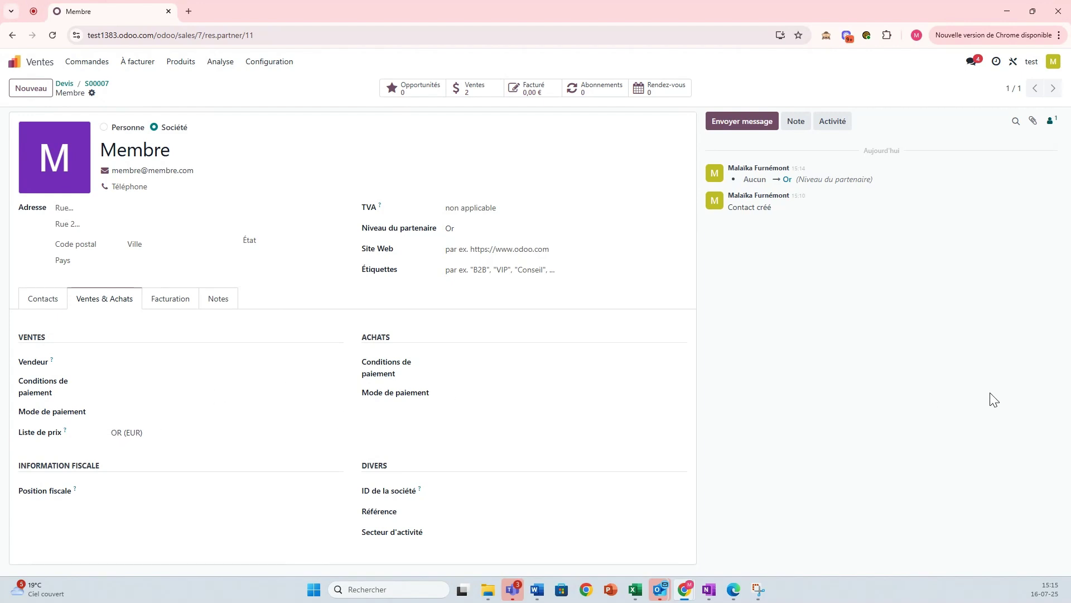
# Step: Create a new product named Cotisation abonnement in the Abonnements app
pyautogui.click(16, 61)
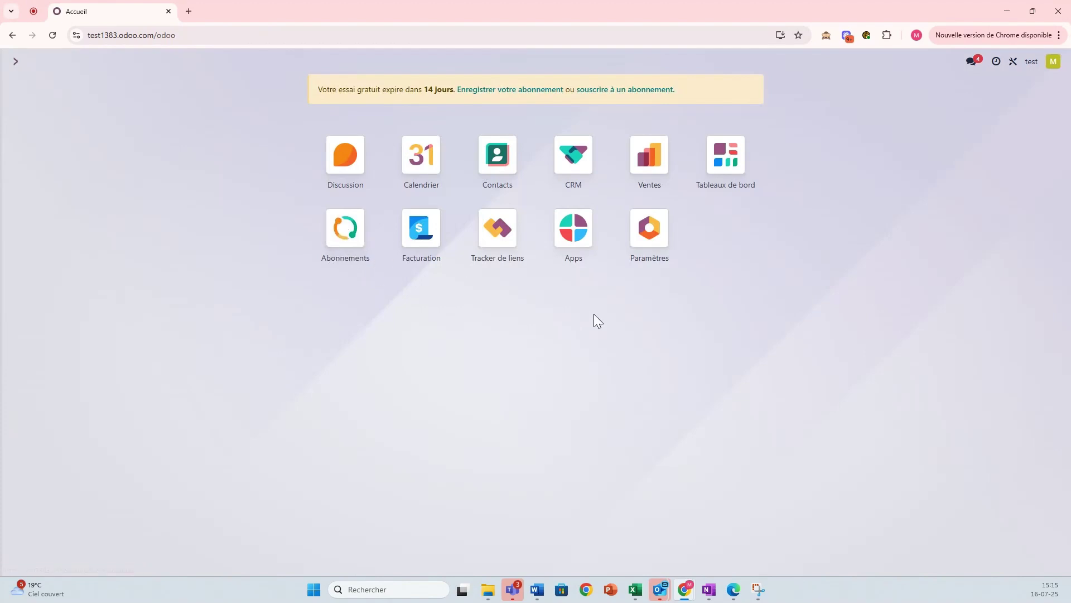
pyautogui.click(343, 237)
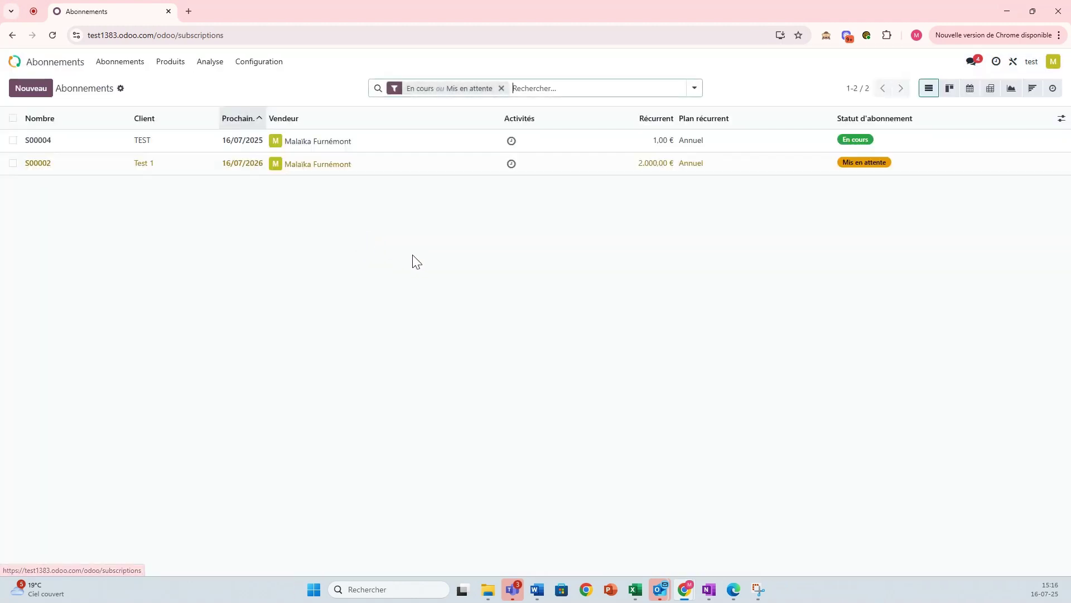
pyautogui.click(181, 73)
pyautogui.click(185, 88)
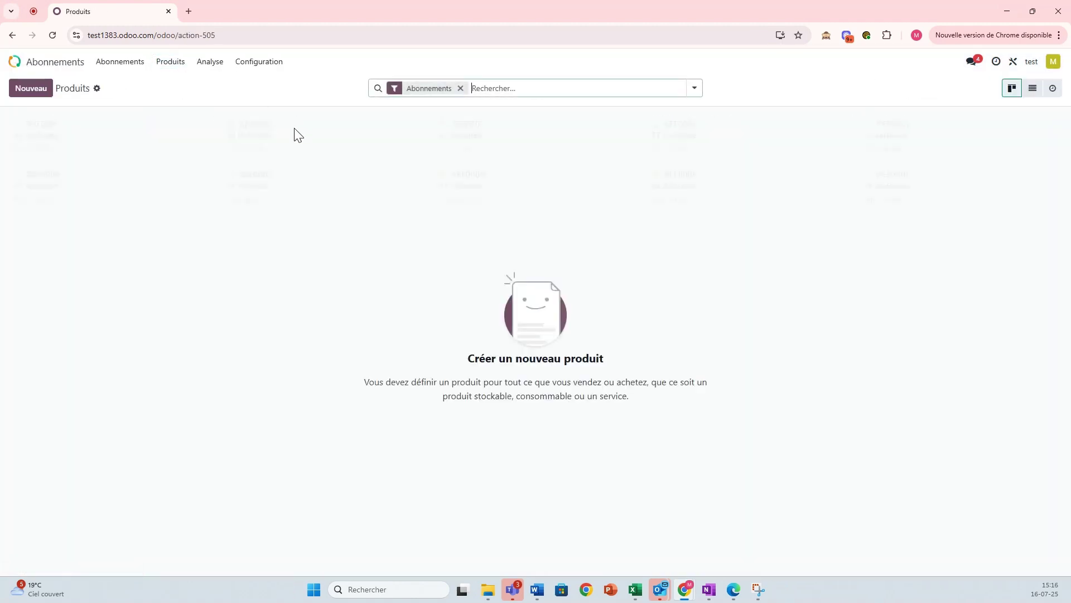
pyautogui.click(40, 96)
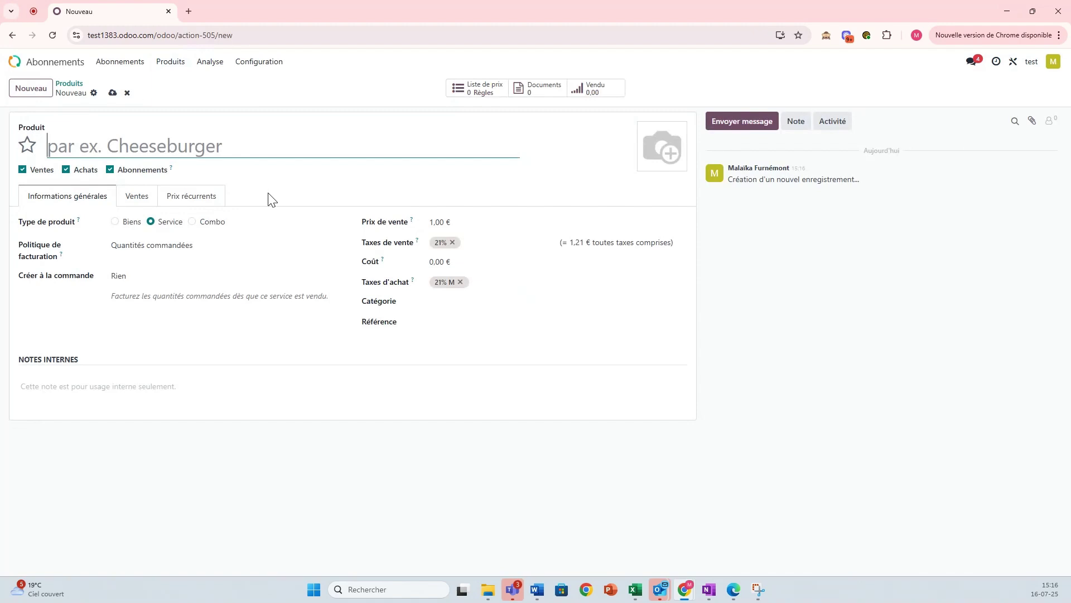
pyautogui.write('Cotisation ')
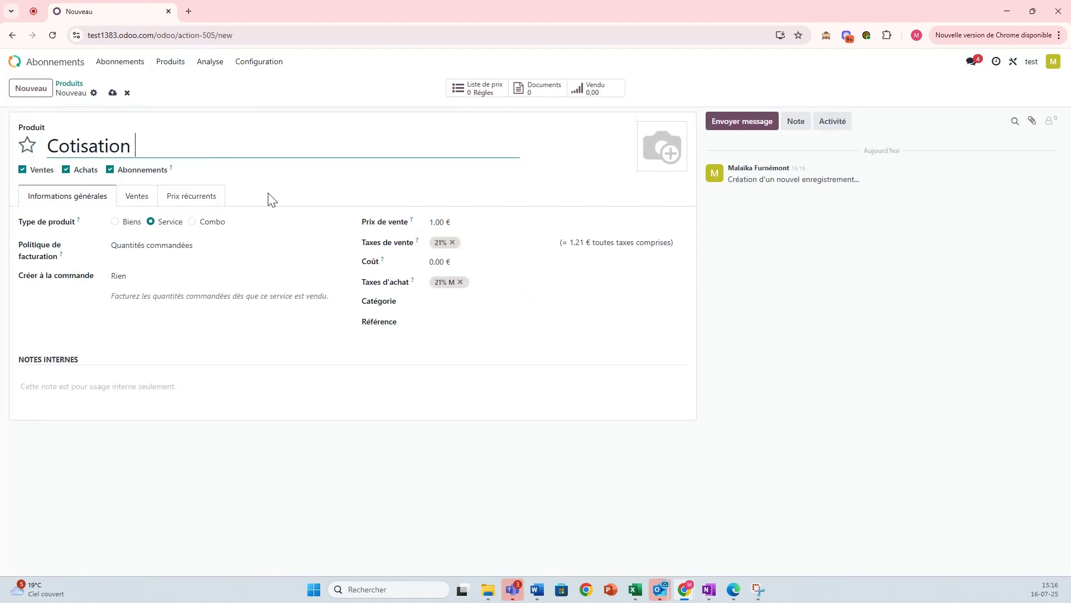
pyautogui.write('abonnemen')
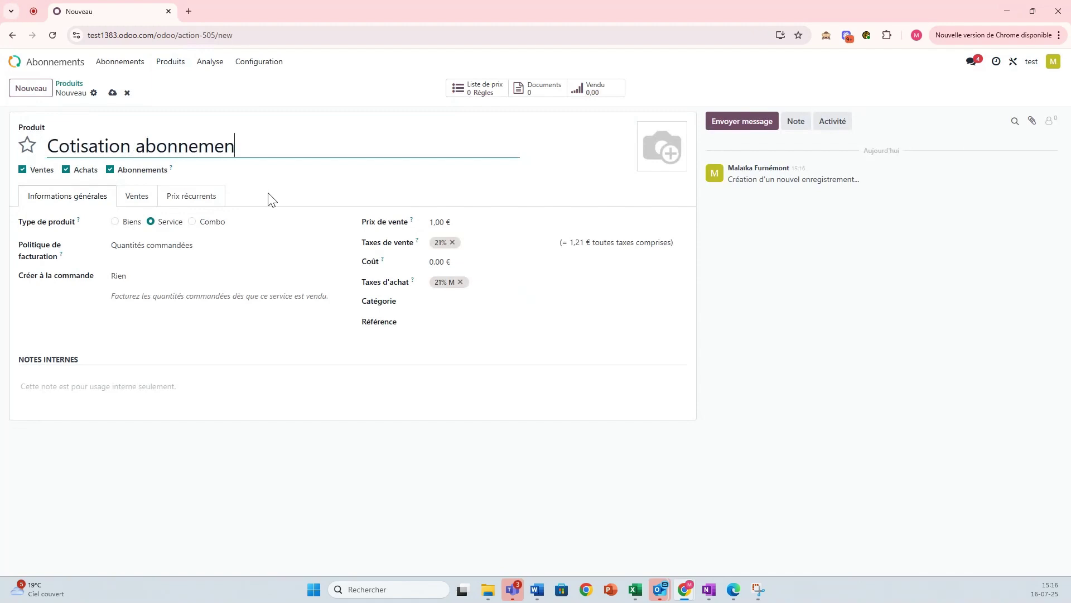
pyautogui.write('t')
# Step: Set the product to create Adhésion / Partenariat on order and assign the Argent level
pyautogui.click(142, 276)
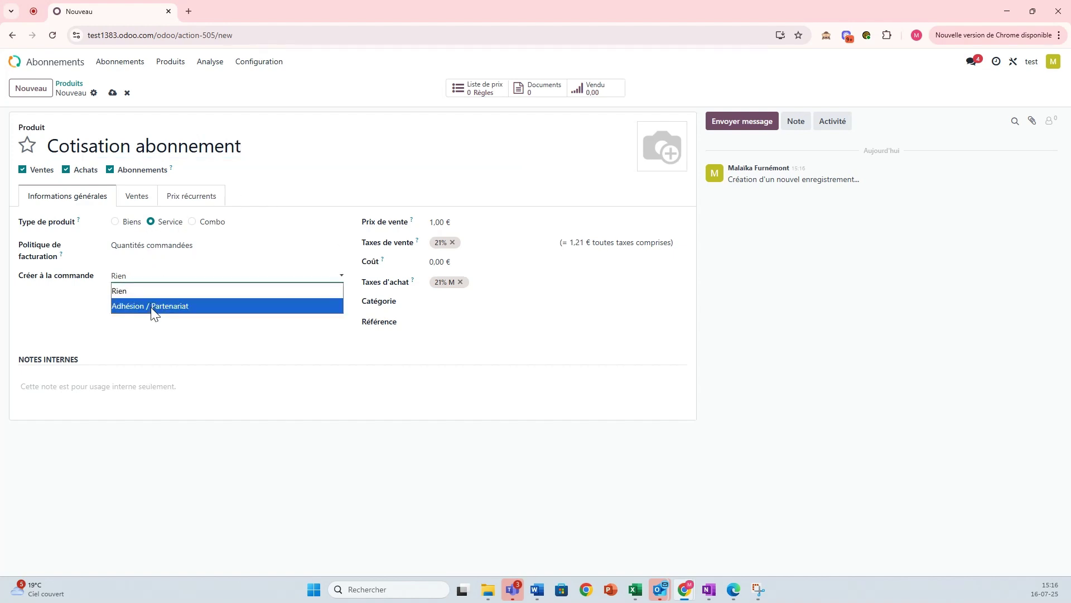
pyautogui.click(154, 306)
pyautogui.click(149, 299)
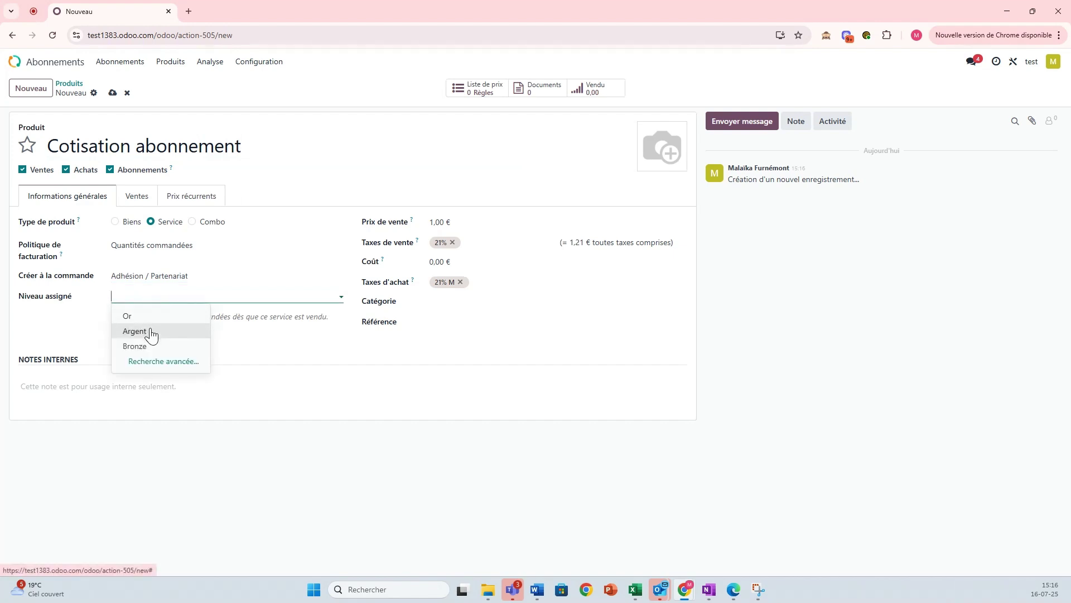
pyautogui.click(149, 334)
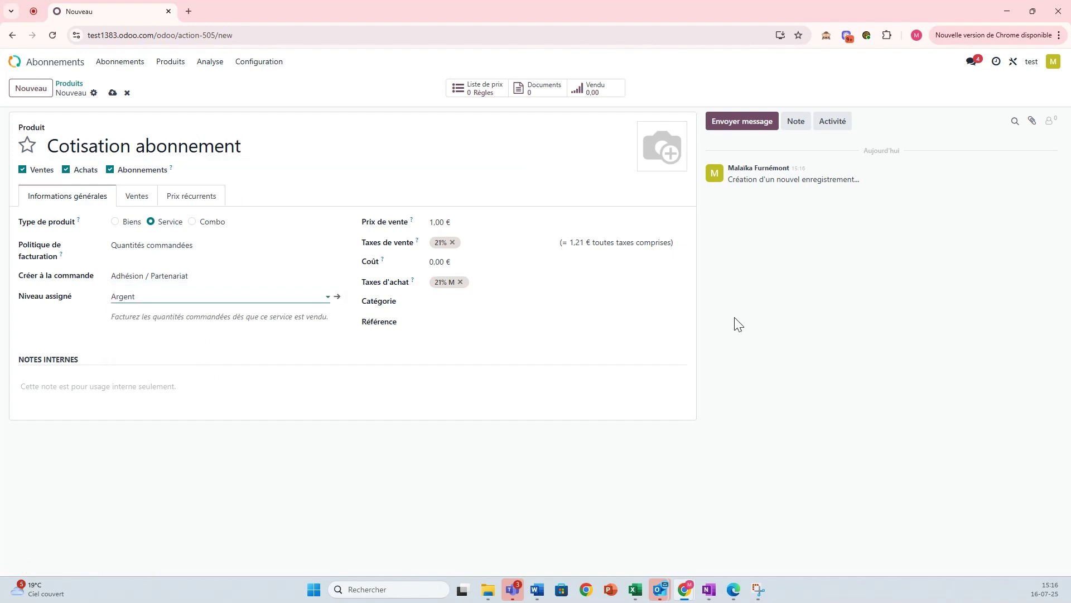
# Step: Set the product's sales price to 1500 € and save it with purchasing disabled
pyautogui.click(439, 221)
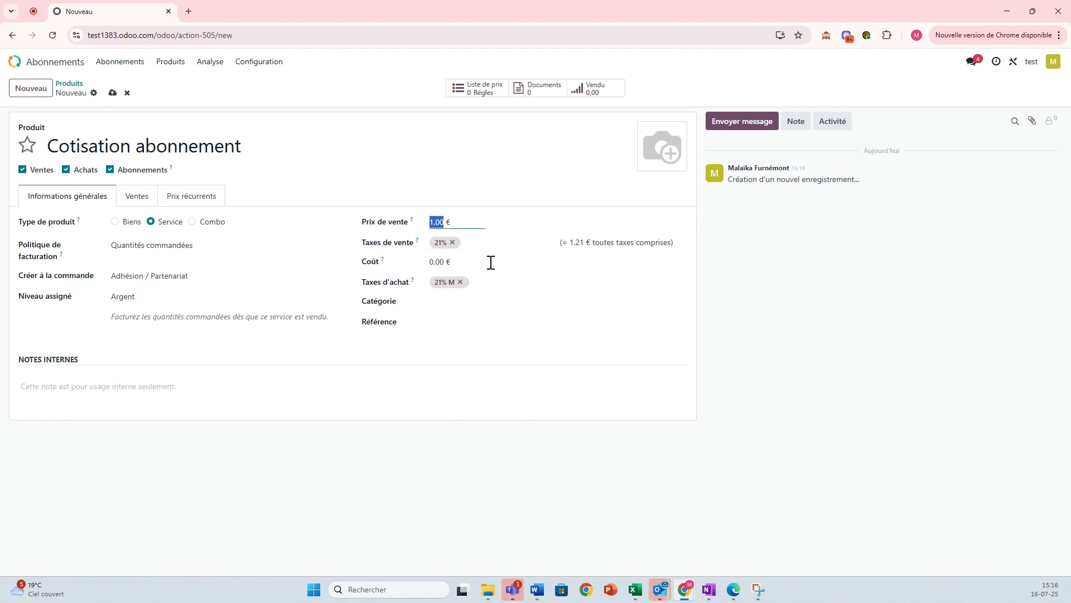
pyautogui.write('1500')
pyautogui.click(65, 170)
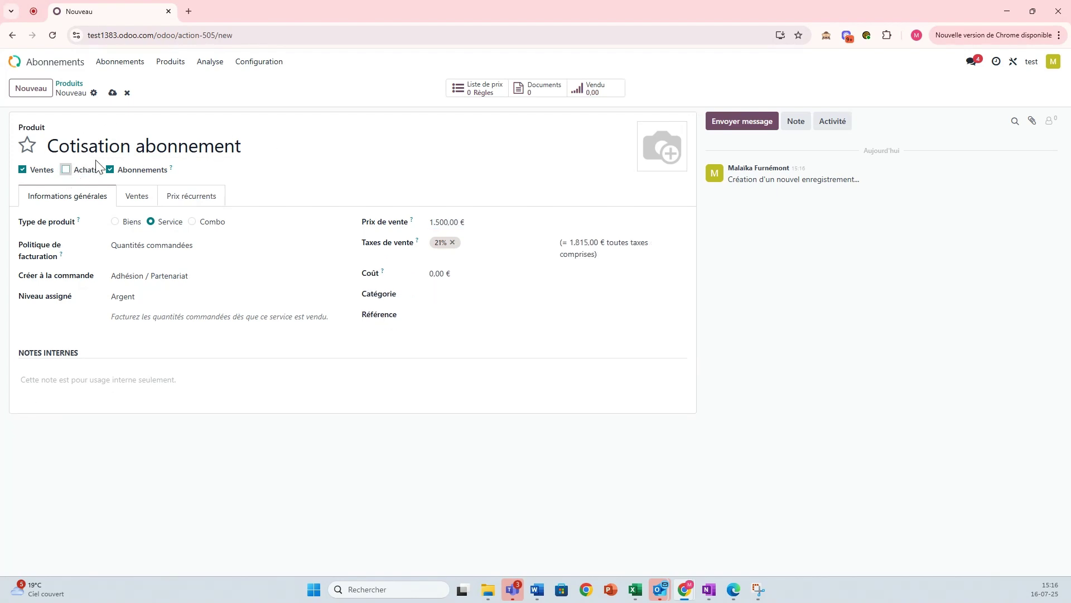
pyautogui.click(113, 92)
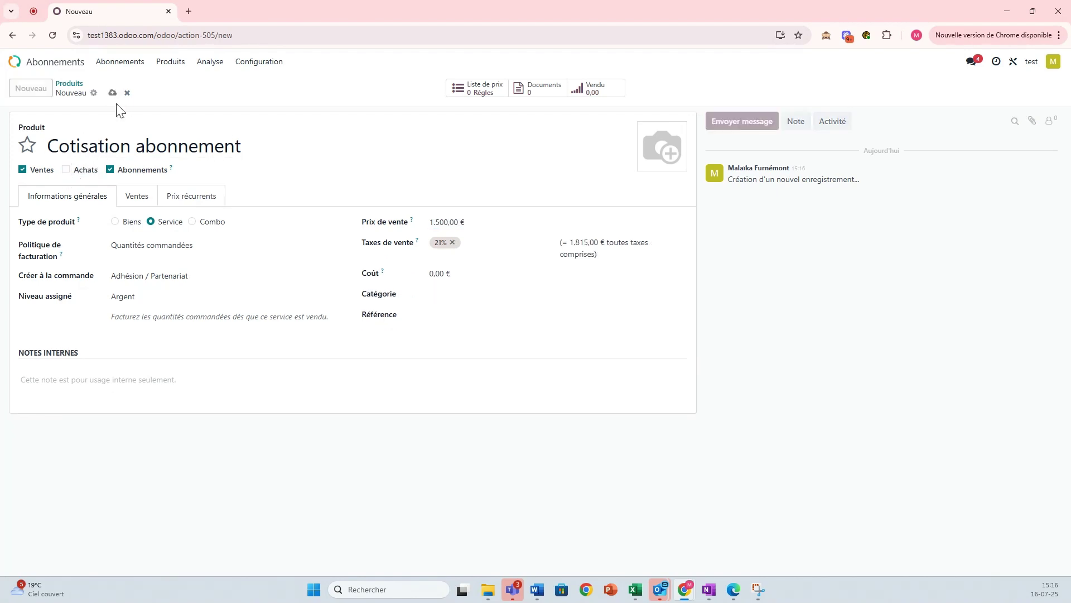
# Step: Add a recurring price rule with the Annuel plan to Cotisation abonnement
pyautogui.click(190, 200)
pyautogui.click(62, 239)
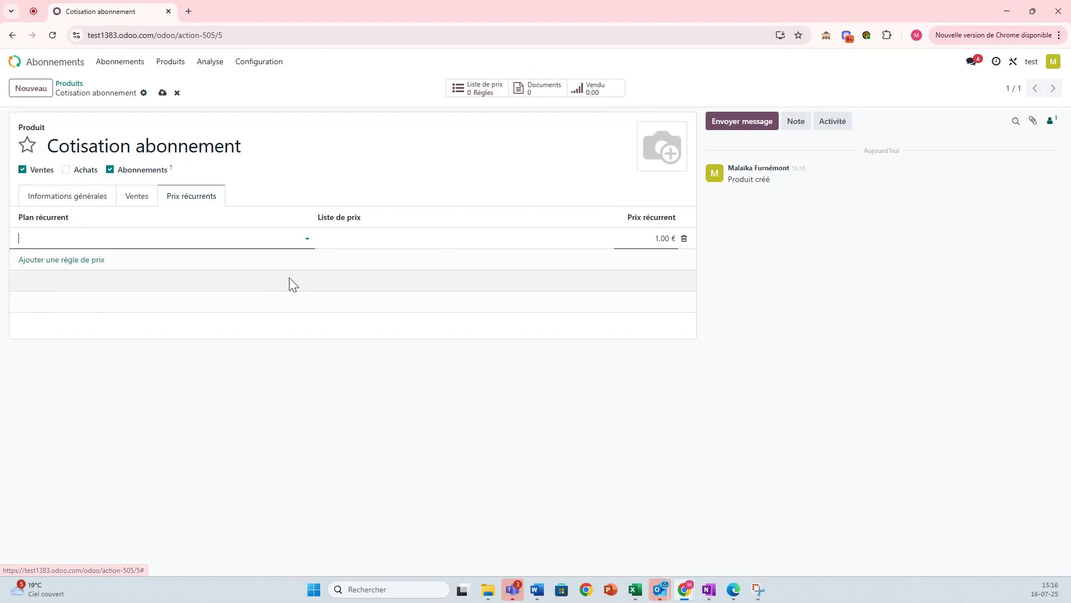
pyautogui.click(134, 237)
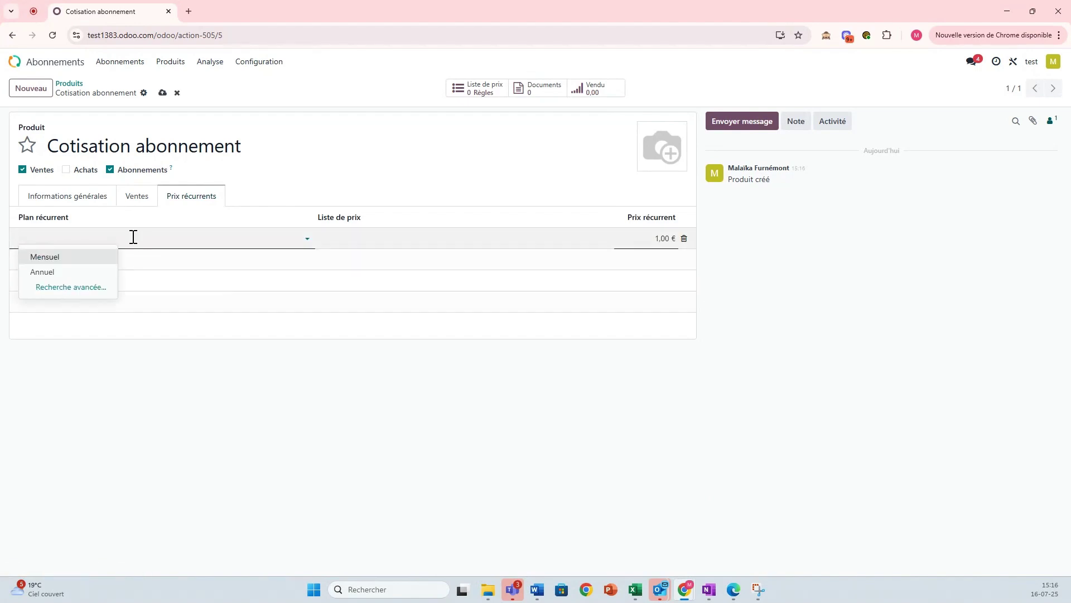
pyautogui.click(82, 271)
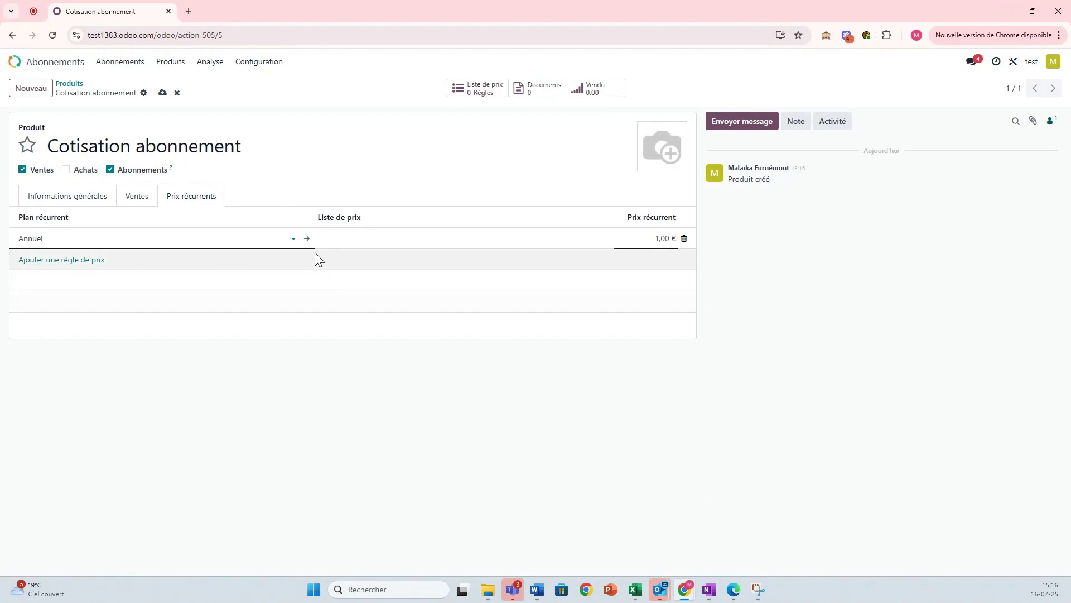
# Step: Set the recurring price of Cotisation abonnement to 1500 € in the Annuel plan and return to the product's general information
pyautogui.click(307, 238)
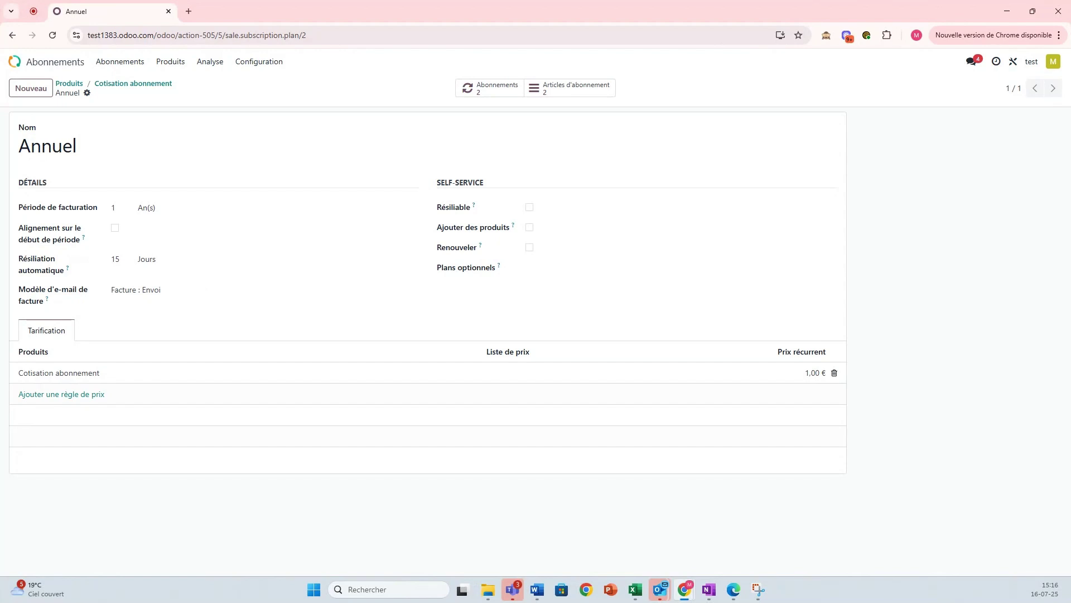
pyautogui.click(812, 377)
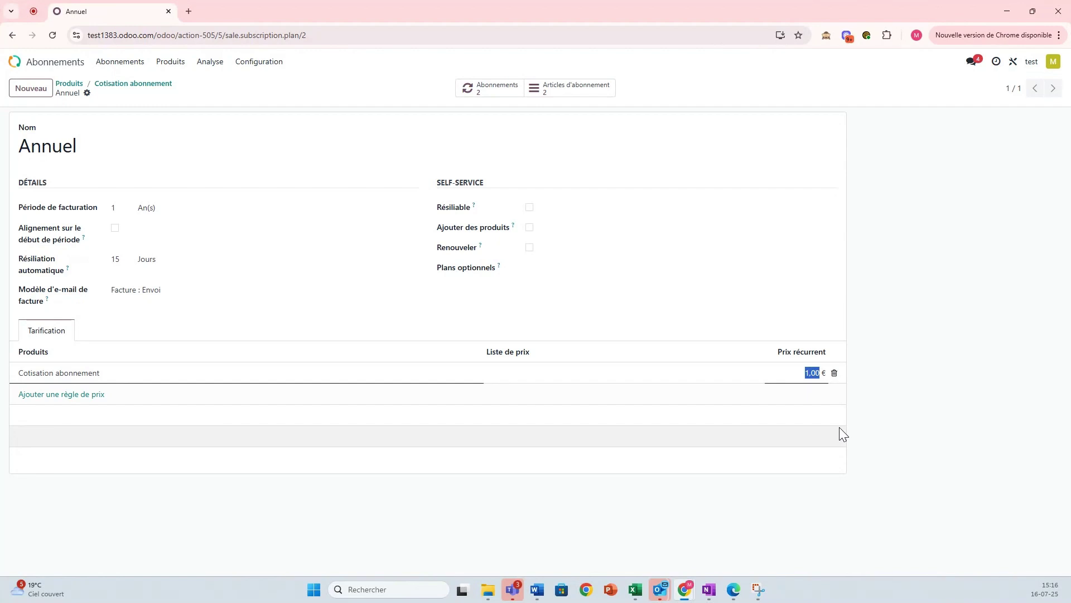
pyautogui.write('1500')
pyautogui.click(170, 85)
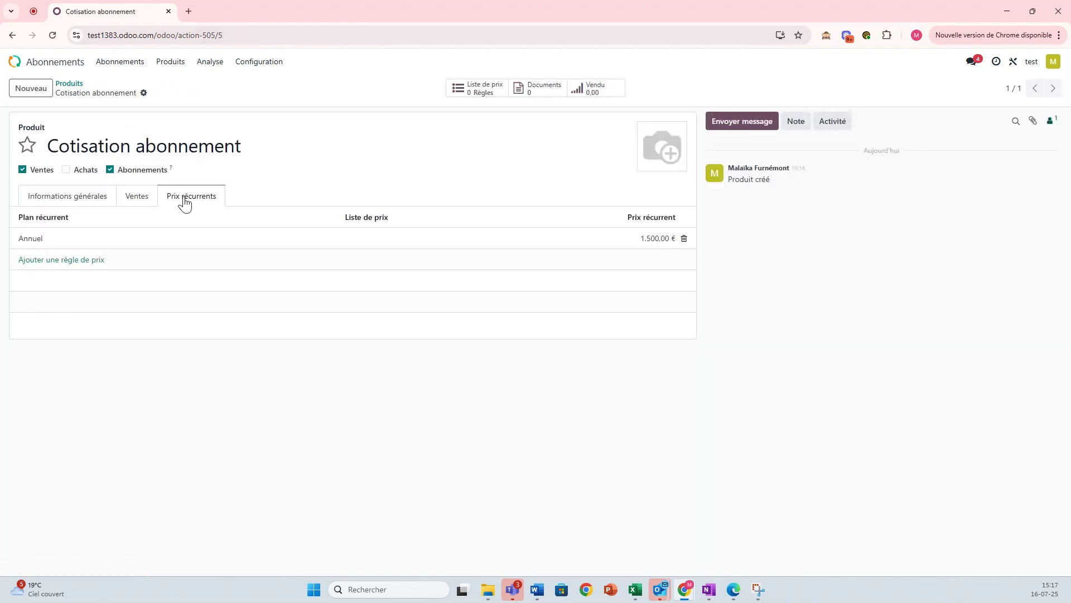
pyautogui.click(74, 205)
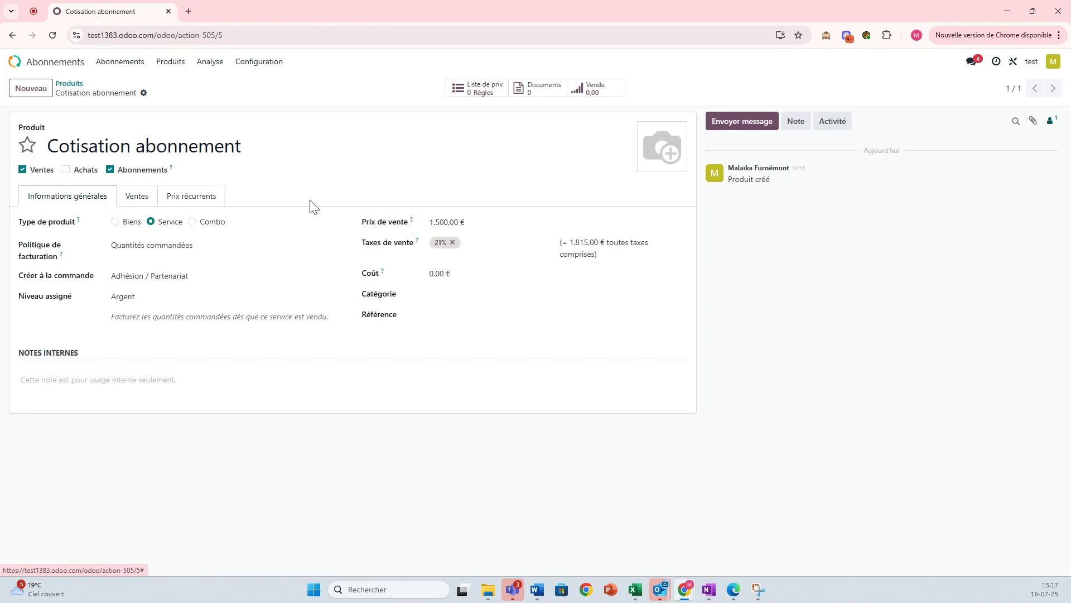
# Step: Create and save a new quotation in the Ventes app for a newly created customer named Membre 2
pyautogui.click(66, 66)
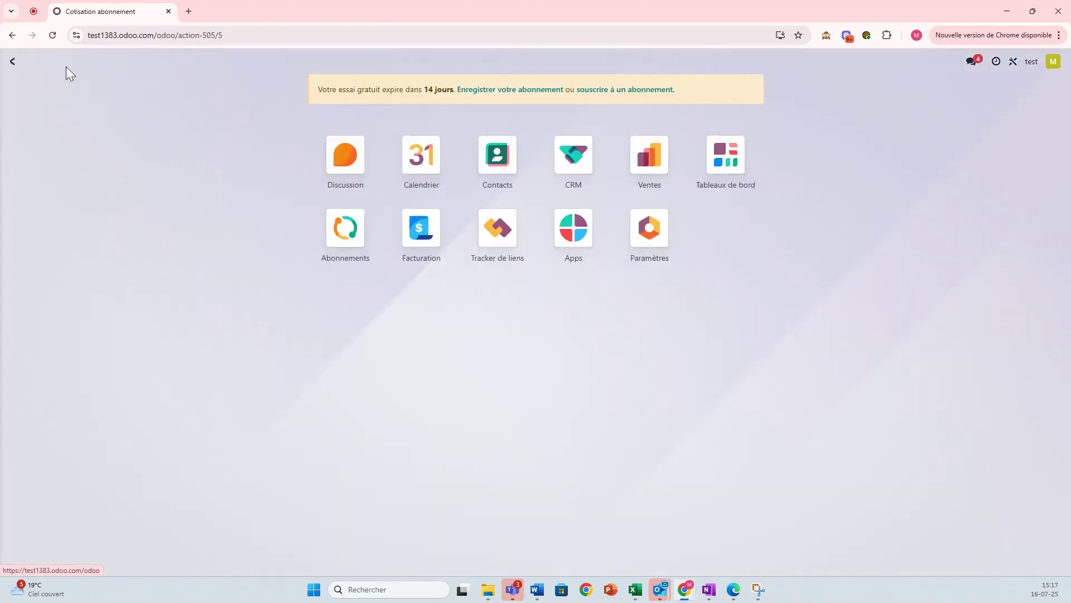
pyautogui.click(642, 174)
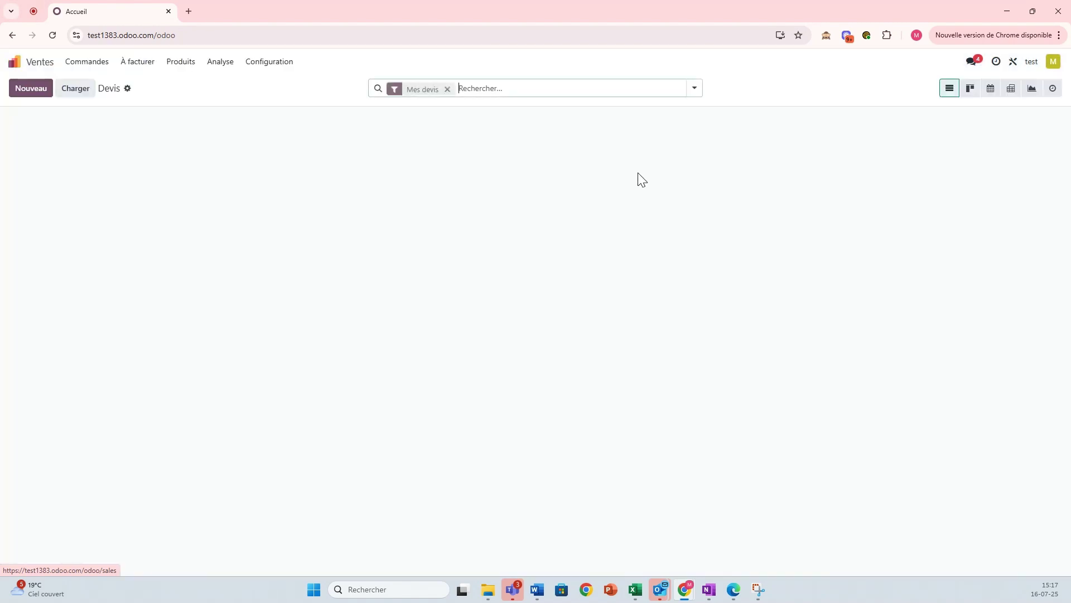
pyautogui.click(30, 90)
pyautogui.click(160, 177)
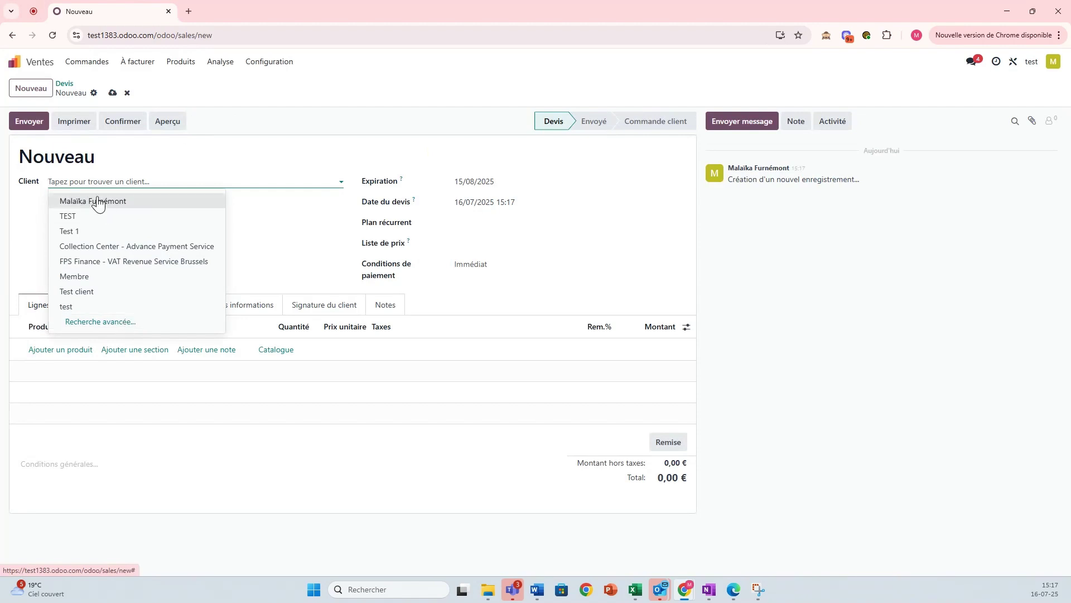
pyautogui.write('Membre 2')
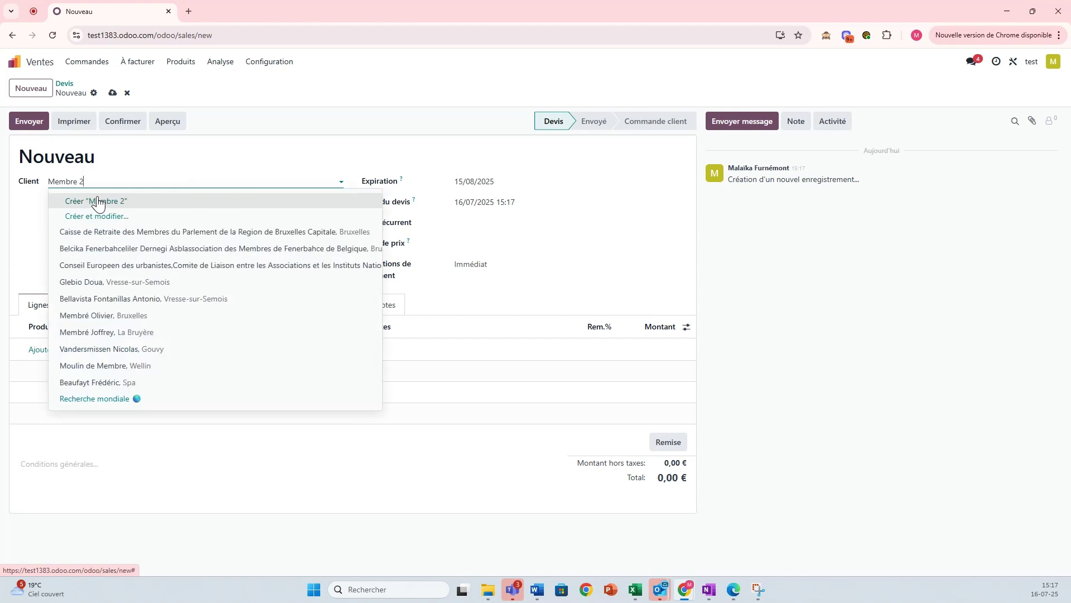
pyautogui.click(99, 202)
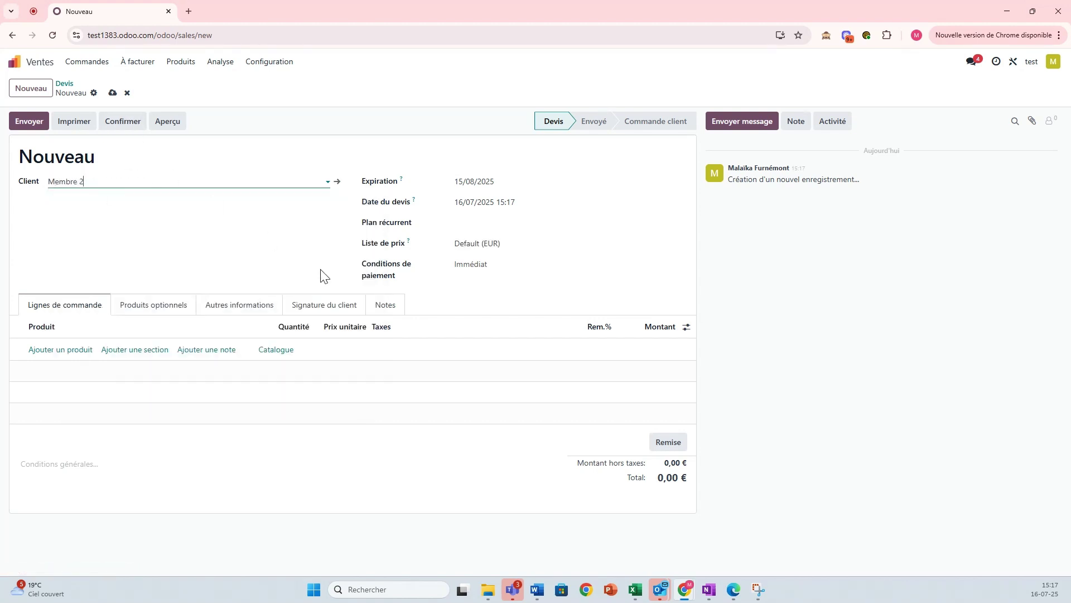
pyautogui.click(112, 93)
# Step: Add Cotisation abonnement as an order line and save the quotation with the Annuel recurring plan
pyautogui.click(60, 349)
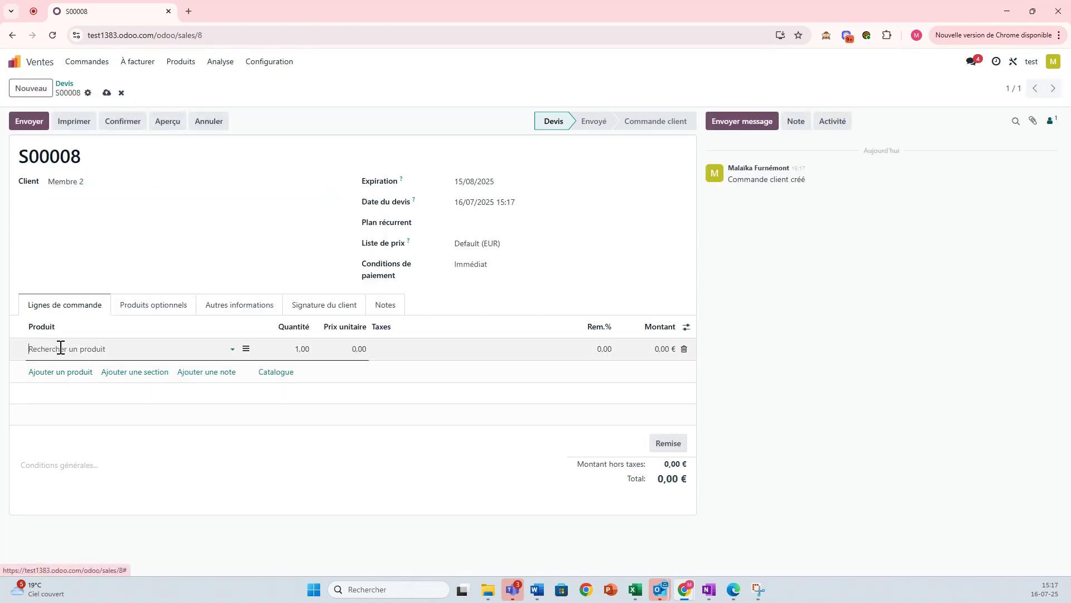
pyautogui.write('cOTI')
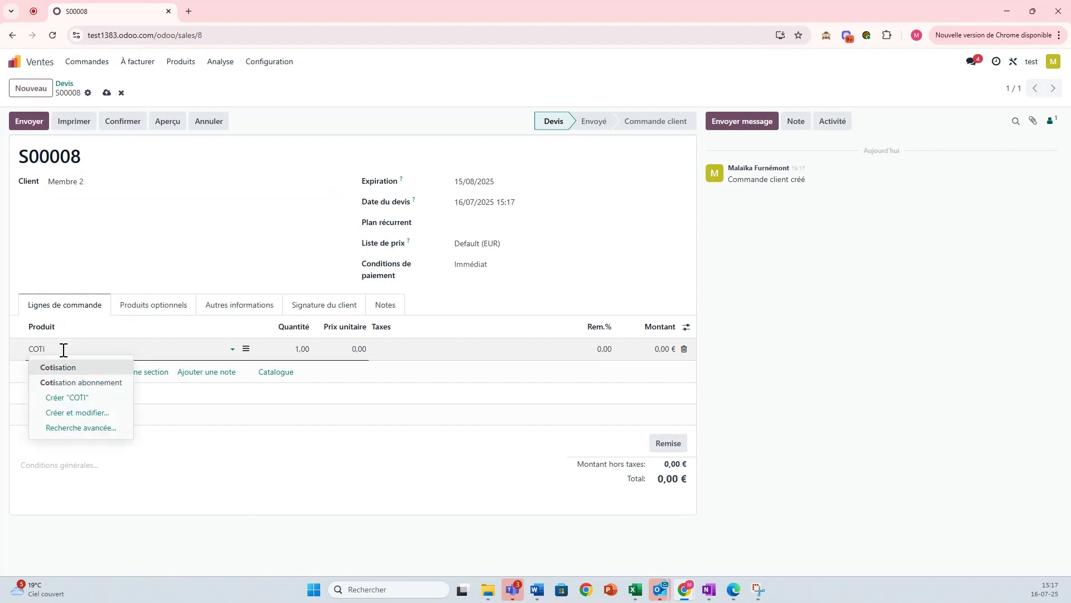
pyautogui.click(67, 381)
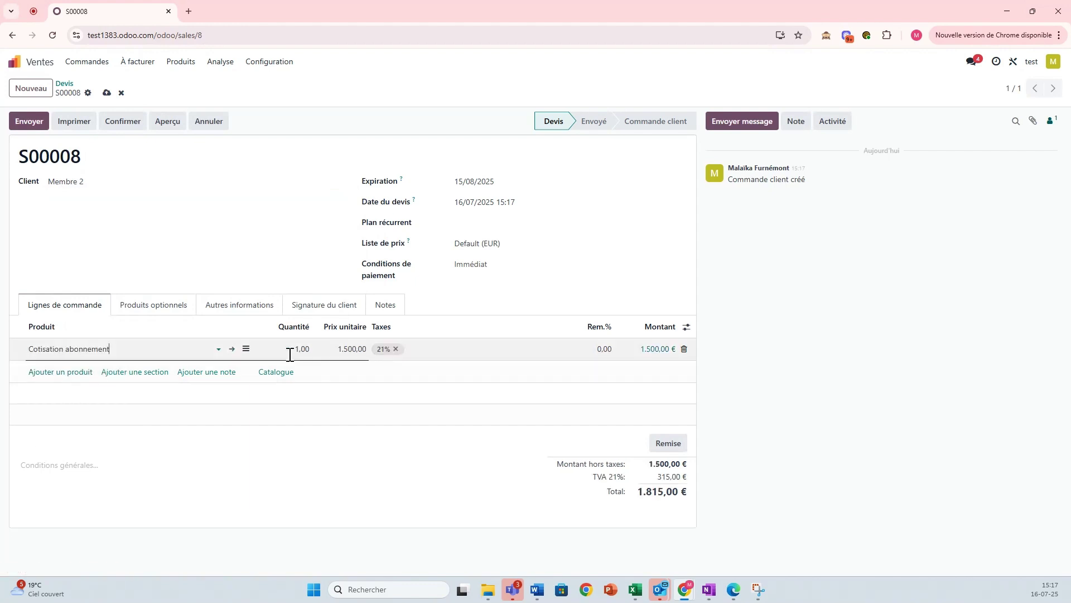
pyautogui.click(106, 93)
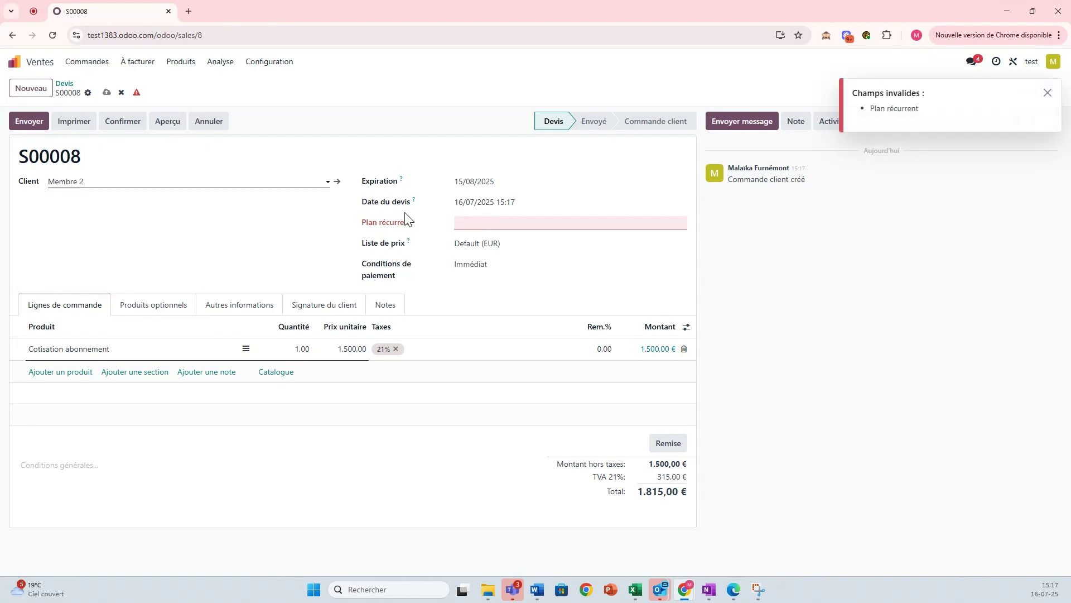
pyautogui.click(532, 221)
pyautogui.click(478, 257)
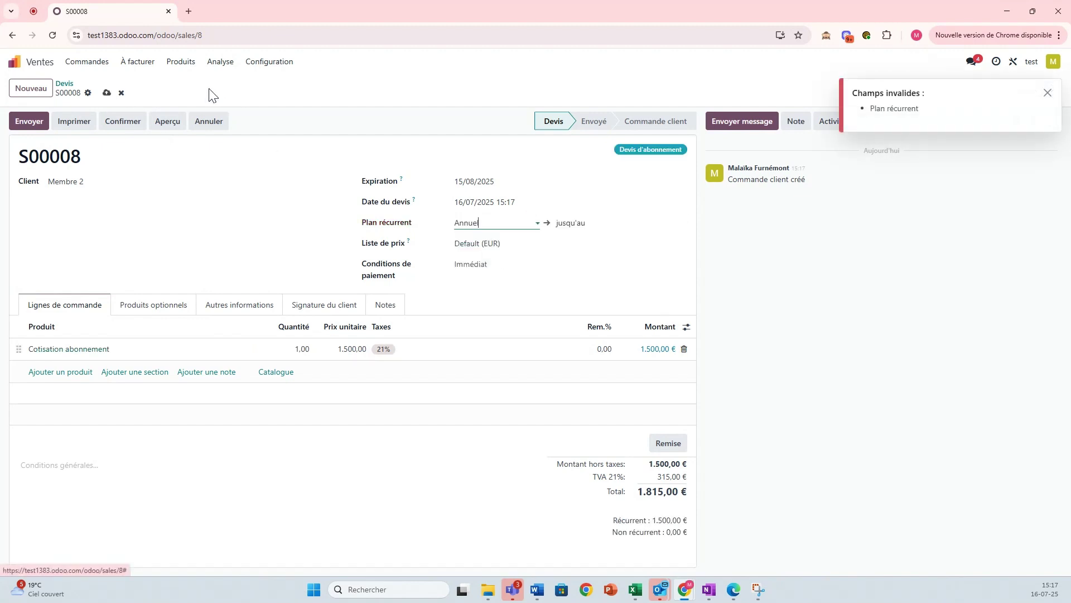
pyautogui.click(107, 92)
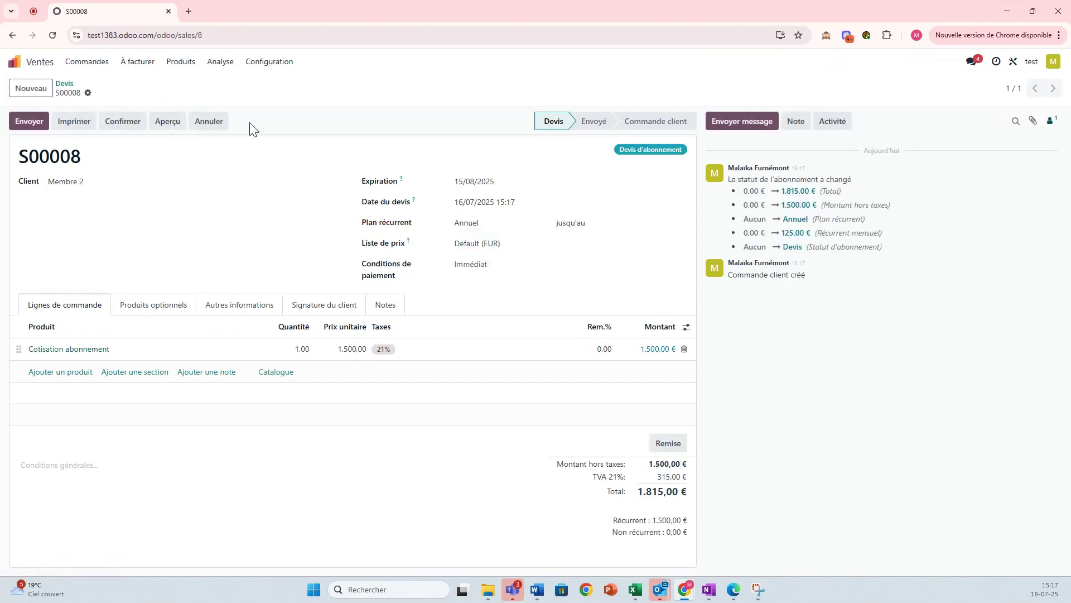
# Step: Confirm the subscription quotation and open the customer Membre 2 to check the partner level
pyautogui.click(134, 124)
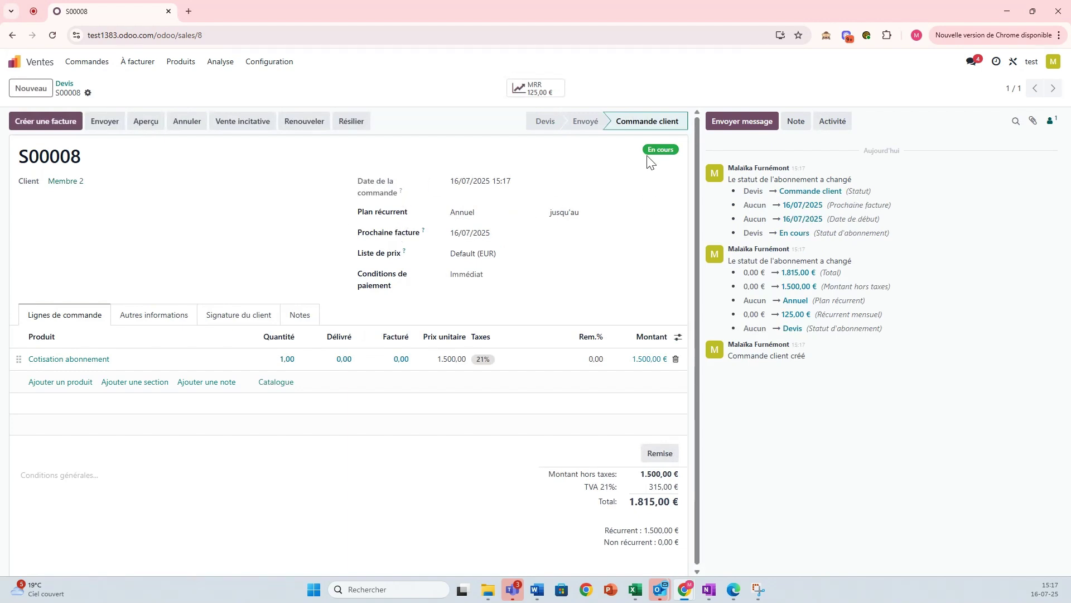
pyautogui.click(67, 182)
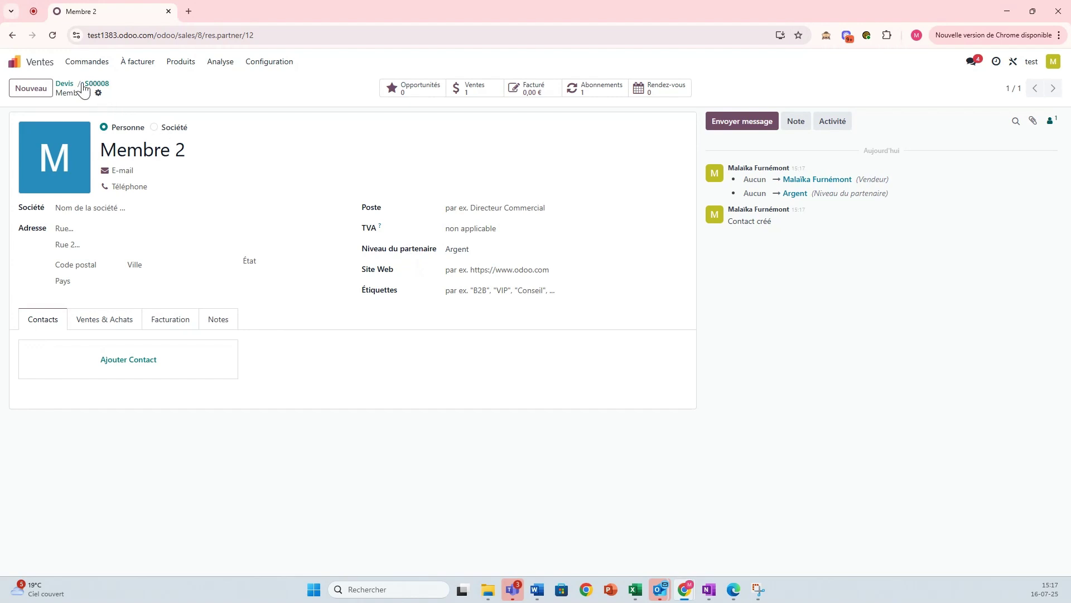
# Step: Examine the subscriptions in the Abonnements app, grouped by status in the kanban view
pyautogui.click(14, 61)
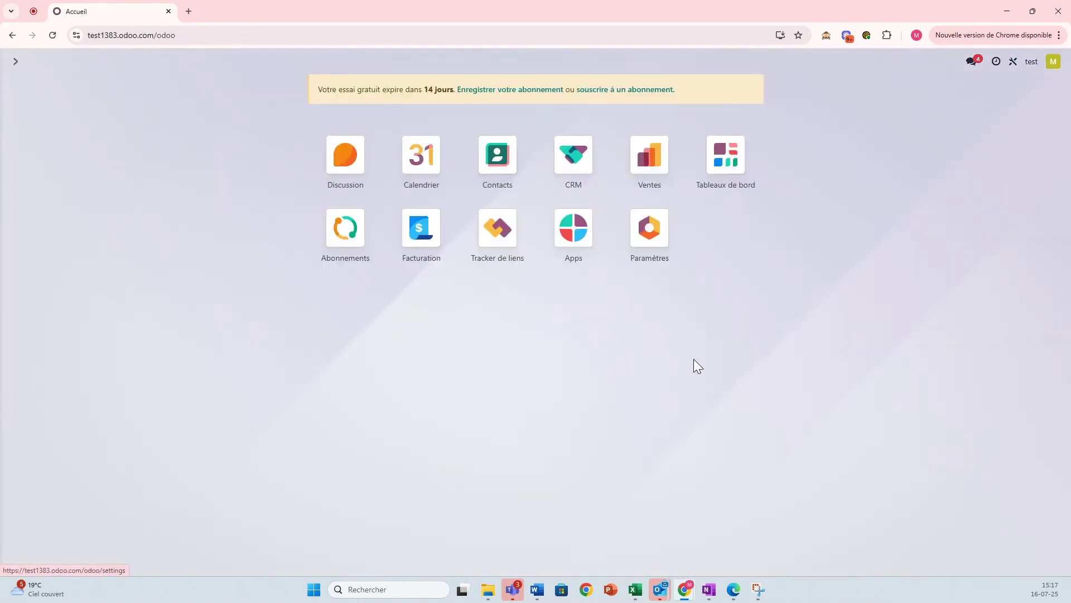
pyautogui.click(361, 229)
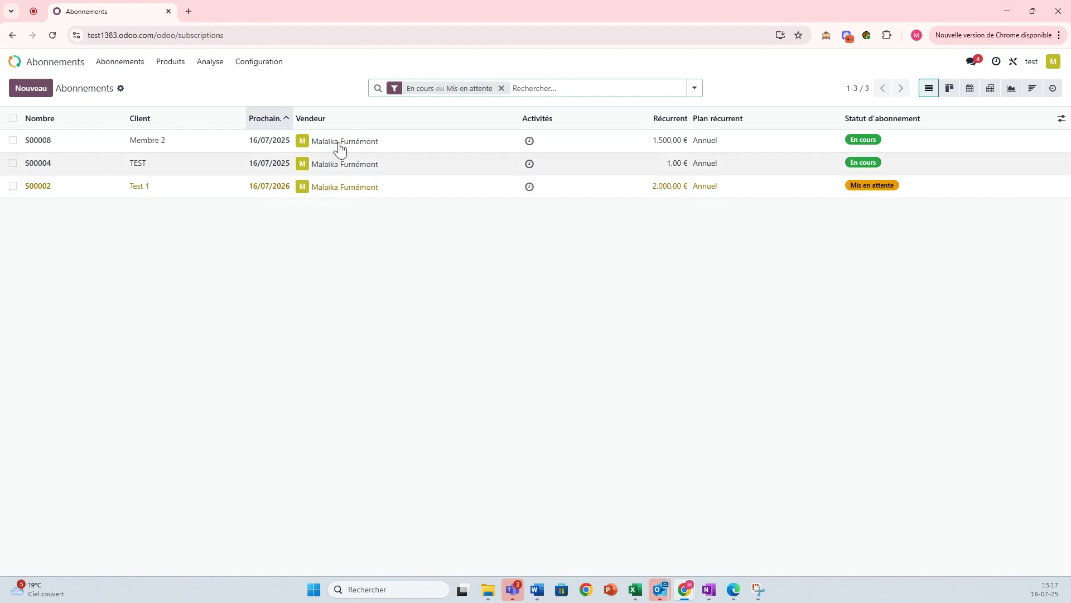
pyautogui.click(949, 89)
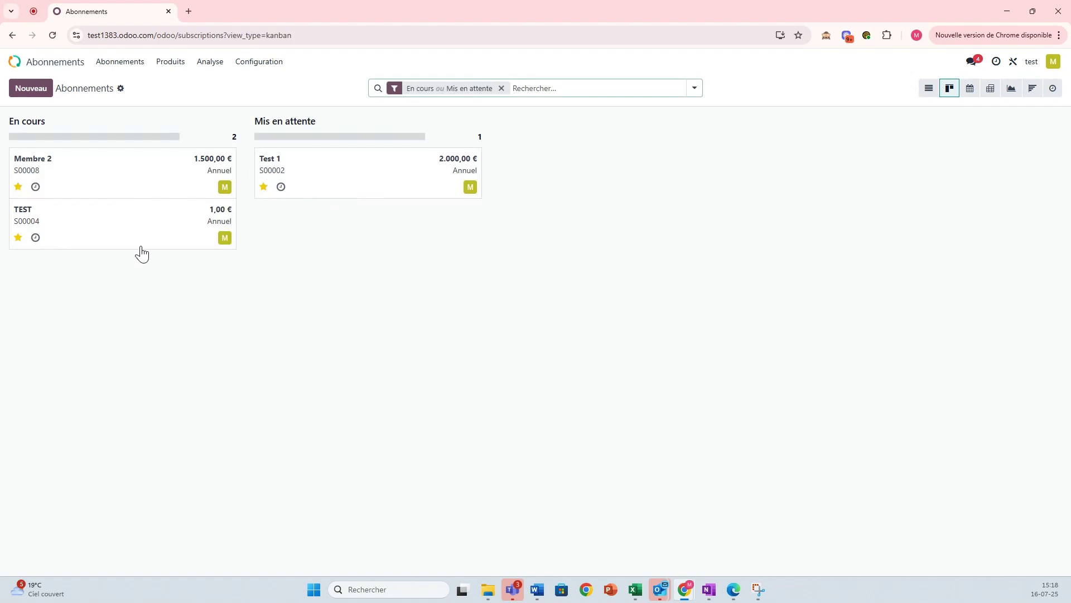